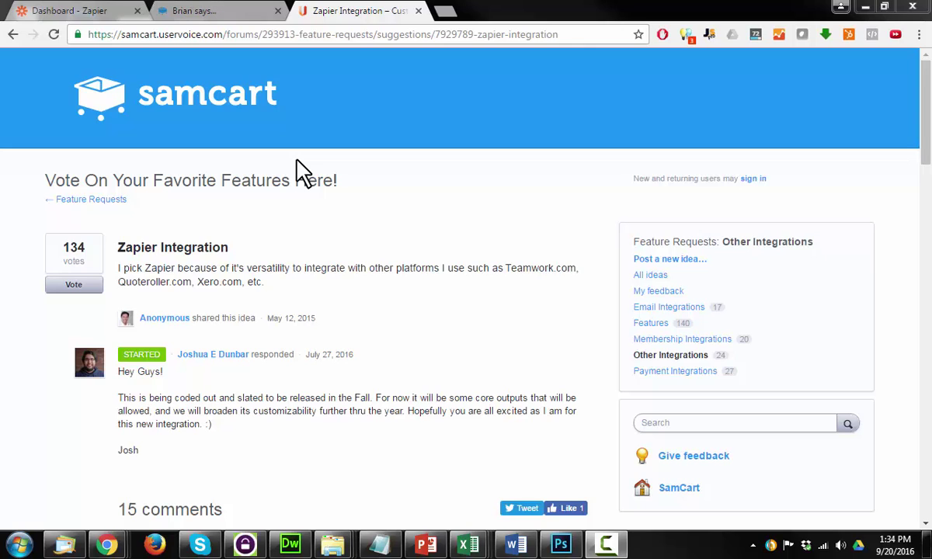
- Switch to the SamCart dashboard tab showing the Products page with the $5 Test product
{"action": "left_click", "coordinate": [182, 11]}
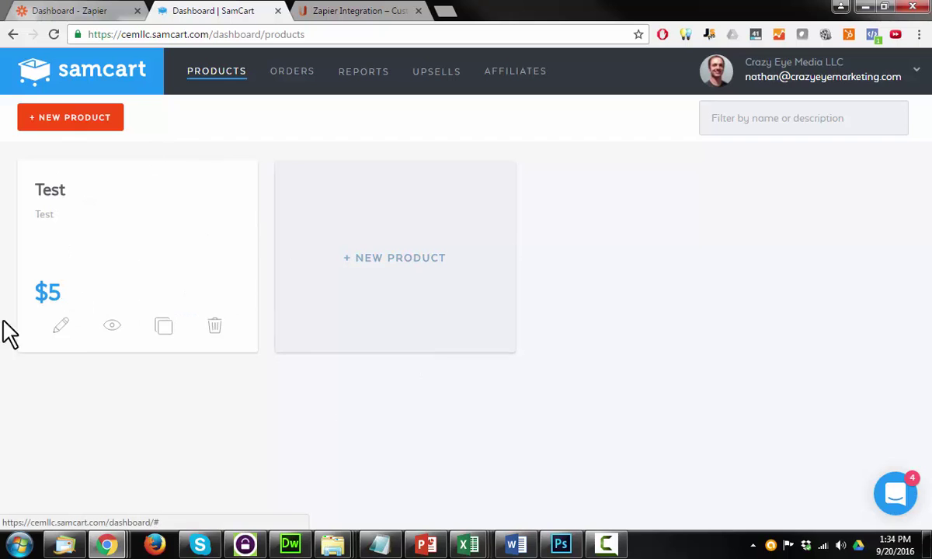
- Open the Test product's Integrations settings and place the cursor in the empty Advanced Notification URL field
{"action": "left_click", "coordinate": [62, 326]}
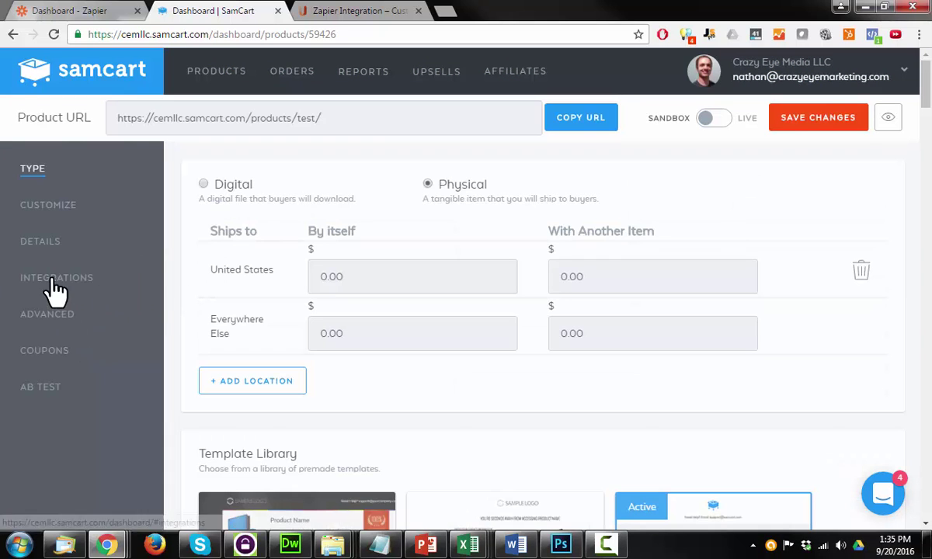
{"action": "left_click", "coordinate": [48, 285]}
{"action": "scroll", "coordinate": [509, 254], "scroll_direction": "down", "scroll_amount": 3}
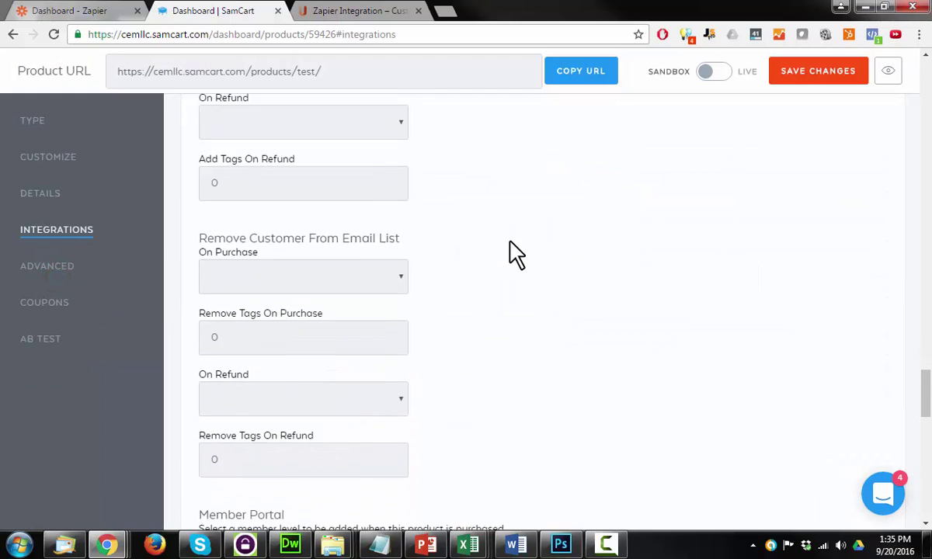
{"action": "scroll", "coordinate": [510, 254], "scroll_direction": "down", "scroll_amount": 6}
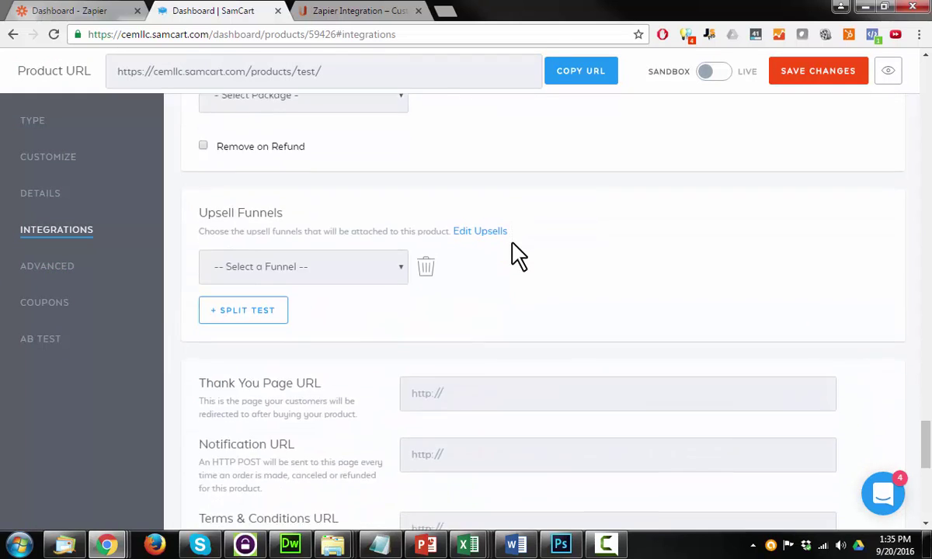
{"action": "scroll", "coordinate": [517, 257], "scroll_direction": "down", "scroll_amount": 3}
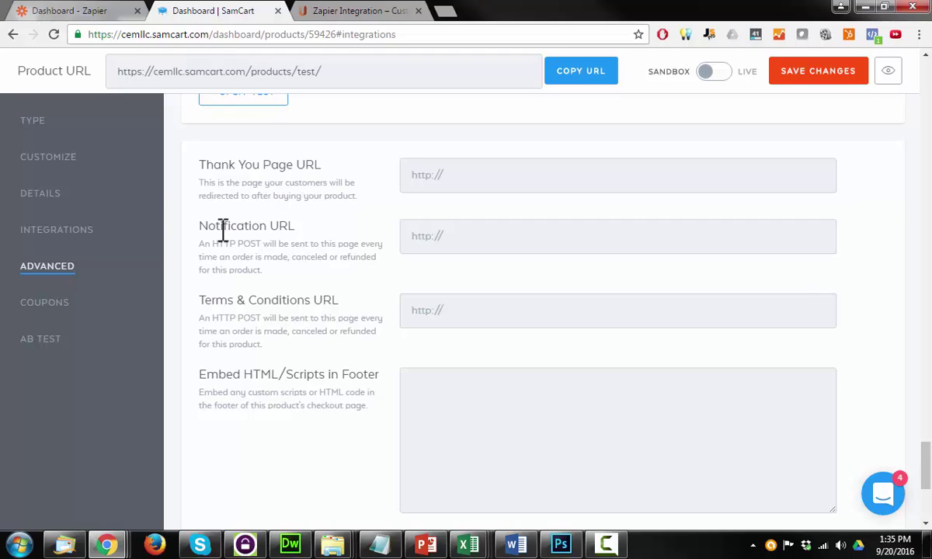
{"action": "left_click", "coordinate": [440, 241]}
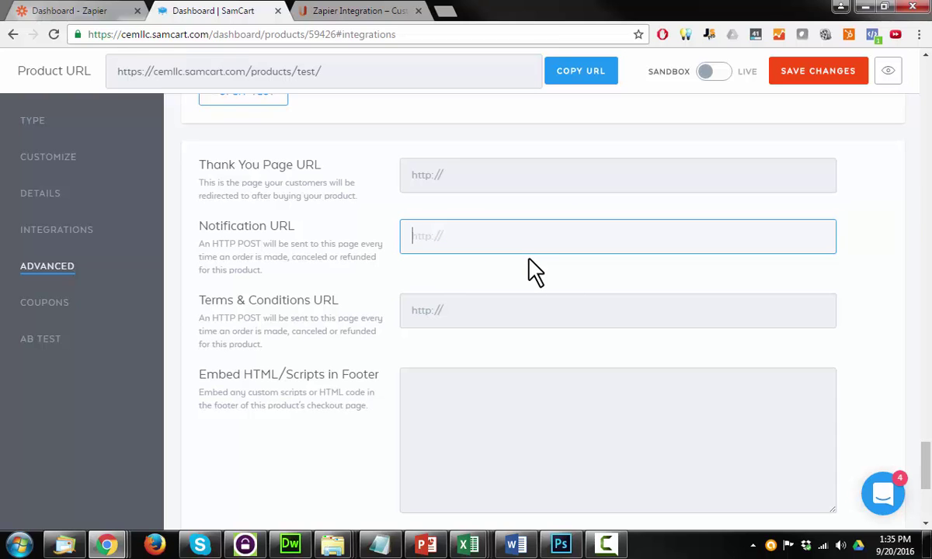
- Start a new zap in Zapier with a Webhooks by Zapier Catch Hook trigger
{"action": "left_click", "coordinate": [66, 8]}
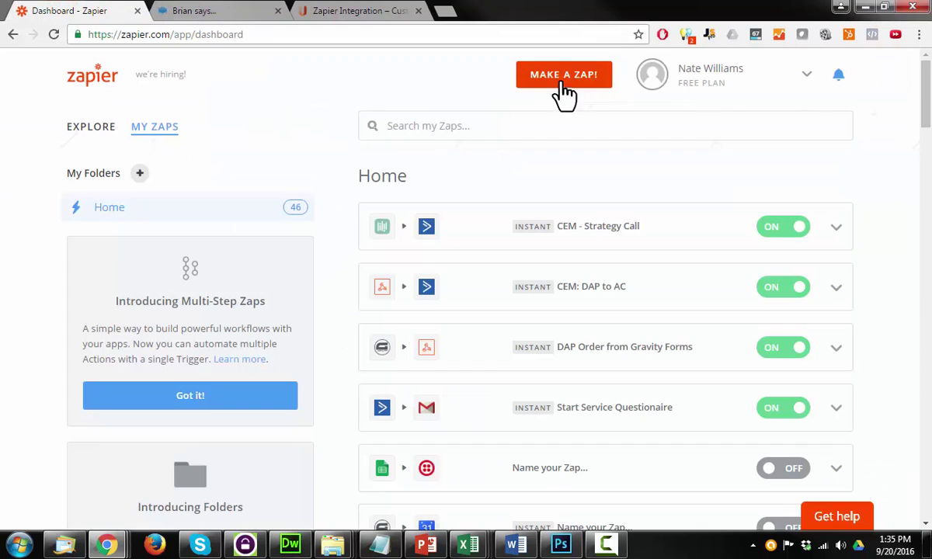
{"action": "left_click", "coordinate": [565, 82]}
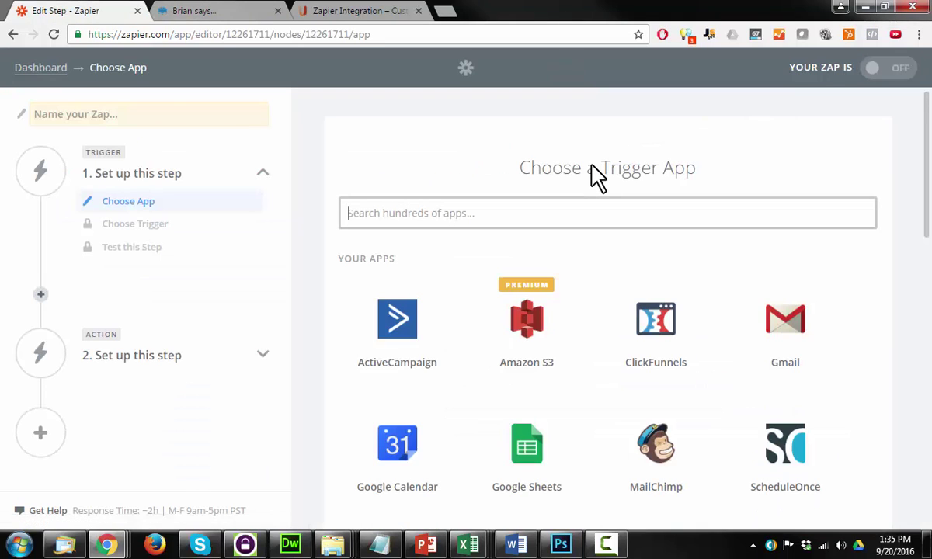
{"action": "left_click", "coordinate": [531, 218]}
{"action": "type", "text": "web"}
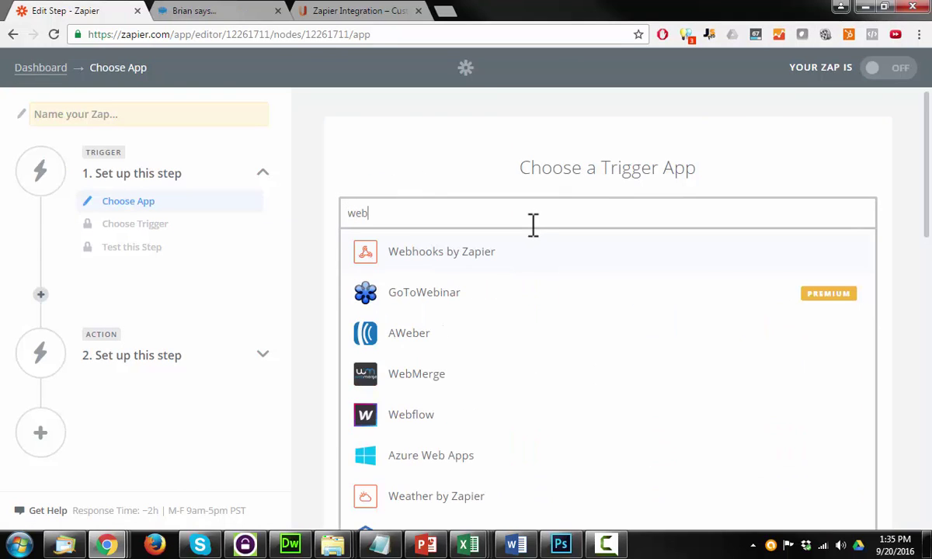
{"action": "left_click", "coordinate": [470, 255]}
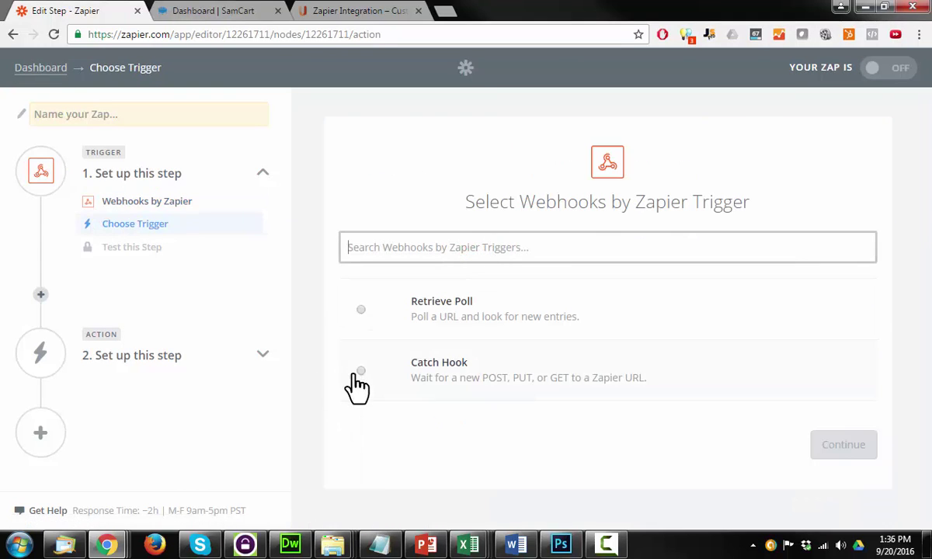
{"action": "left_click", "coordinate": [361, 375]}
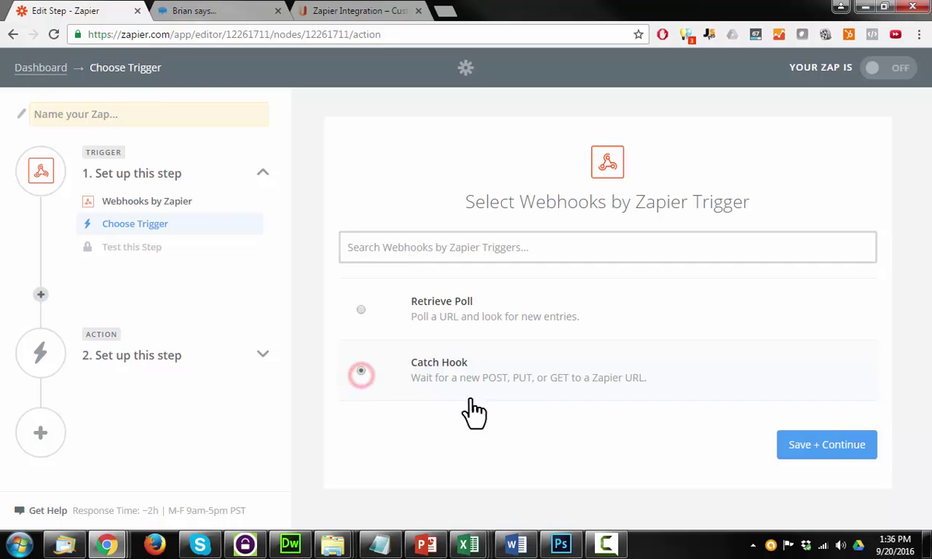
{"action": "left_click", "coordinate": [831, 454]}
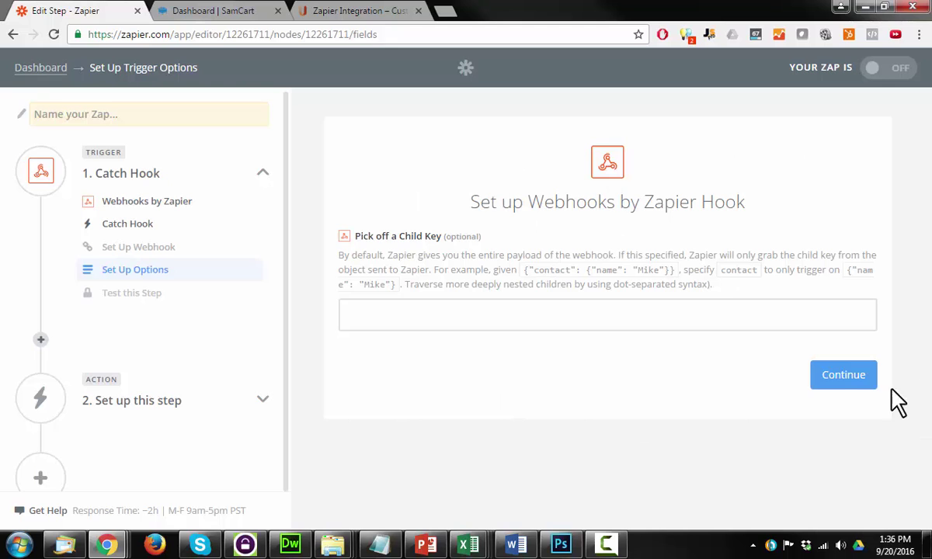
- Skip the child key option and copy the generated custom webhook URL to the clipboard
{"action": "left_click", "coordinate": [843, 377]}
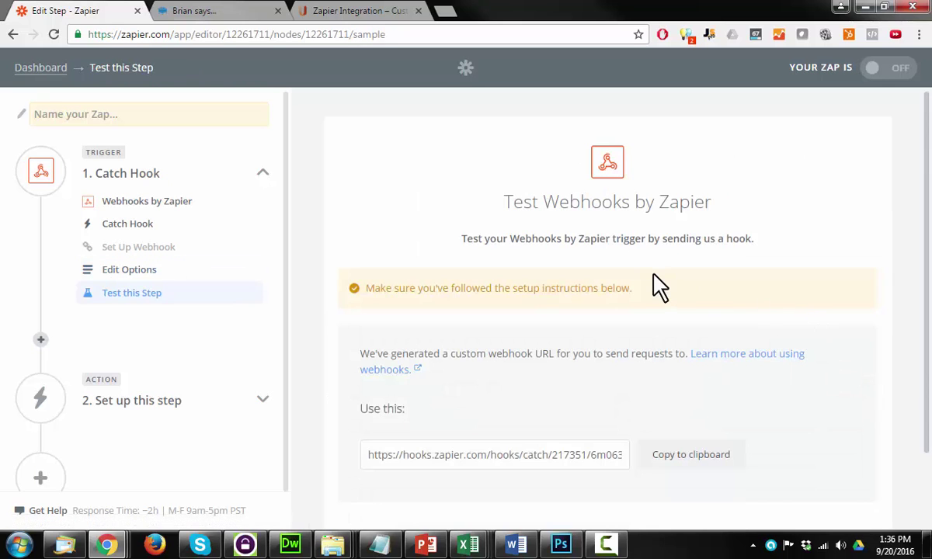
{"action": "scroll", "coordinate": [660, 287], "scroll_direction": "down", "scroll_amount": 1}
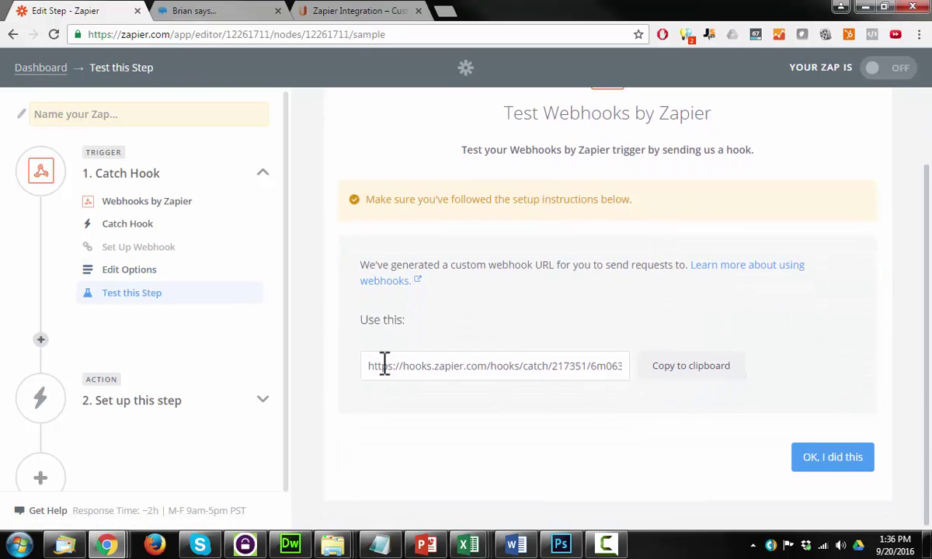
{"action": "left_click_drag", "start_coordinate": [371, 365], "coordinate": [574, 366]}
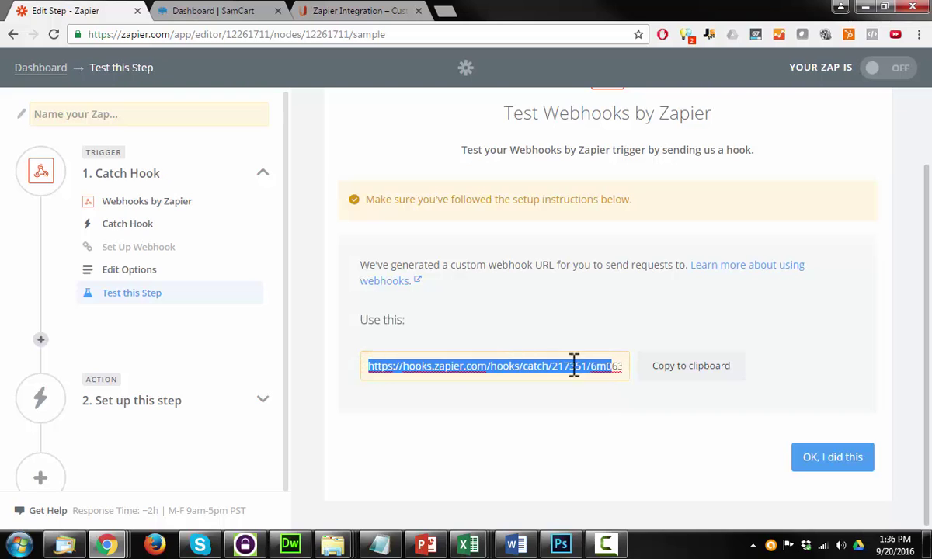
{"action": "left_click", "coordinate": [690, 373]}
{"action": "left_click", "coordinate": [694, 370]}
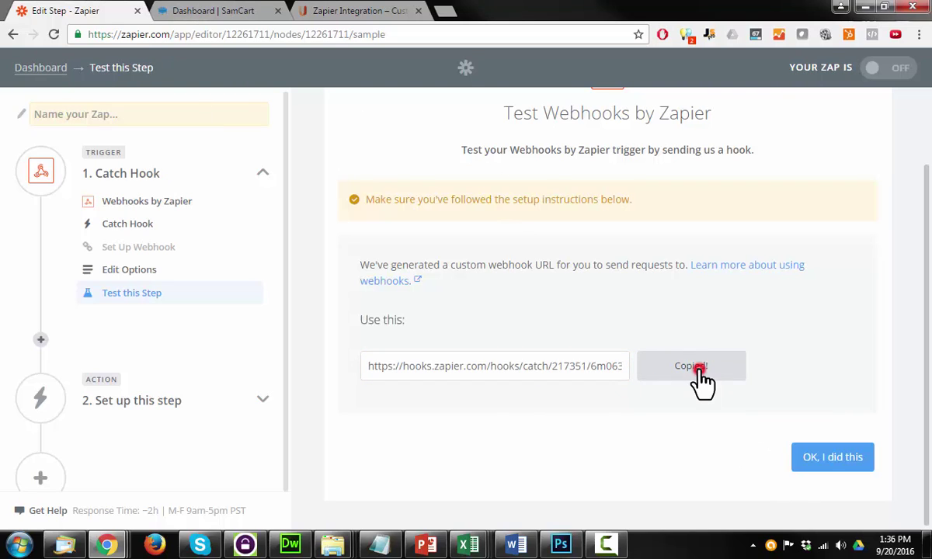
- Paste the Zapier catch-hook URL as plain text into the Test product's Notification URL and save
{"action": "left_click", "coordinate": [215, 13]}
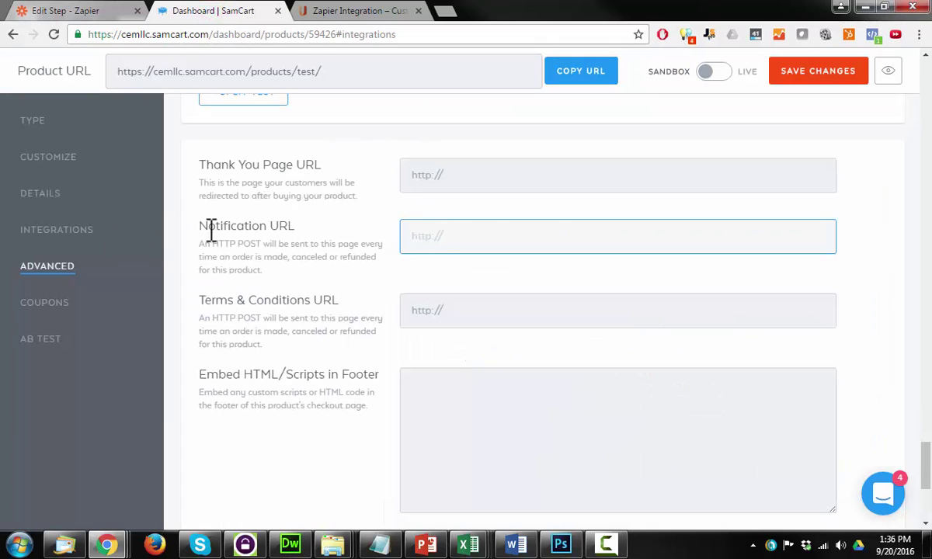
{"action": "right_click", "coordinate": [420, 241]}
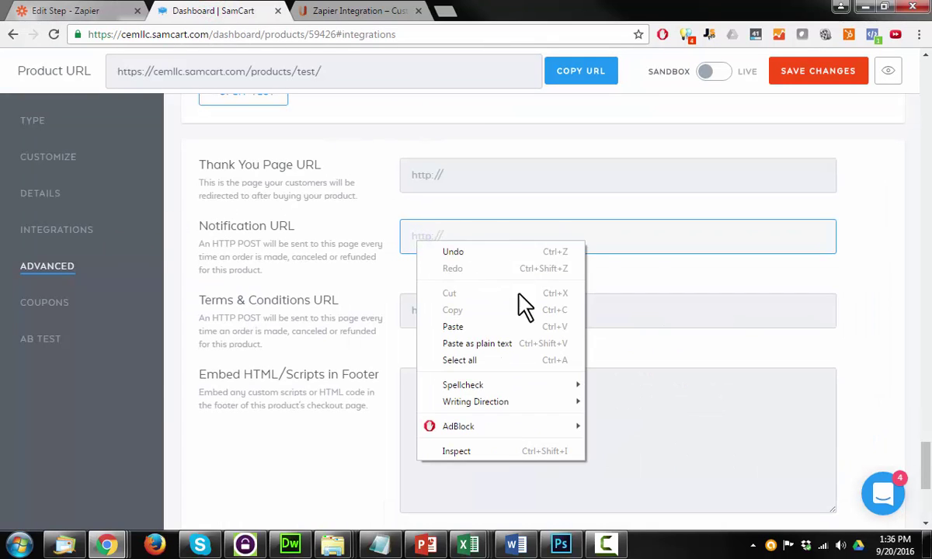
{"action": "left_click", "coordinate": [493, 345]}
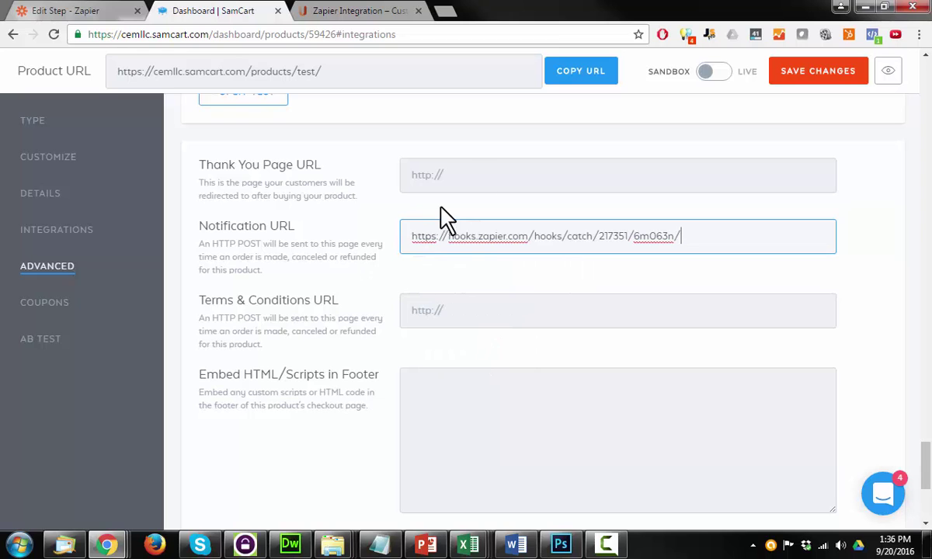
{"action": "left_click", "coordinate": [796, 81]}
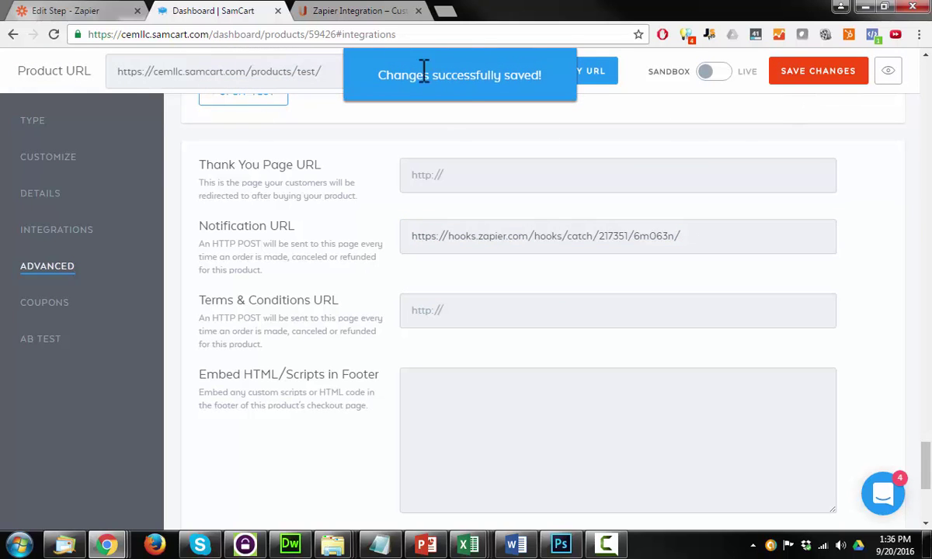
- Start the Catch Hook trigger test in Zapier so it listens for an incoming hook
{"action": "left_click", "coordinate": [70, 11]}
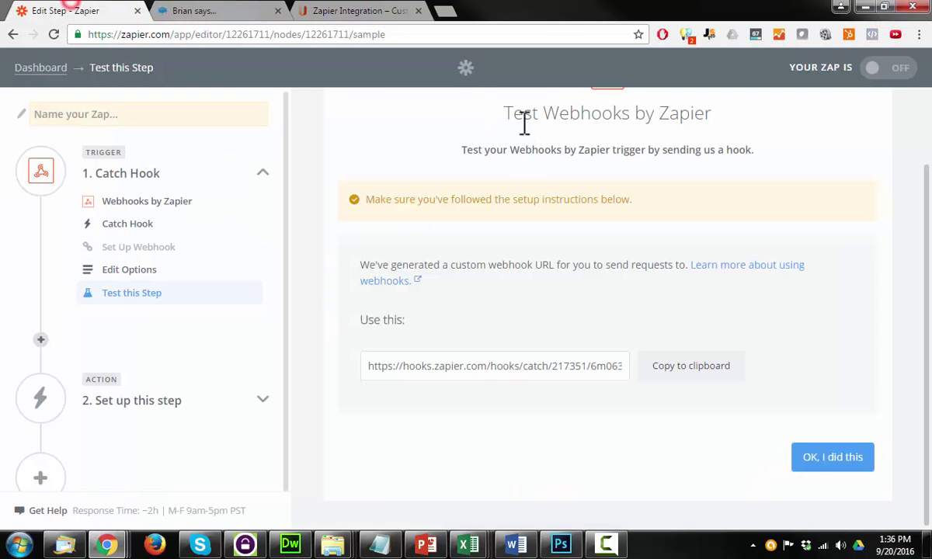
{"action": "left_click", "coordinate": [851, 460]}
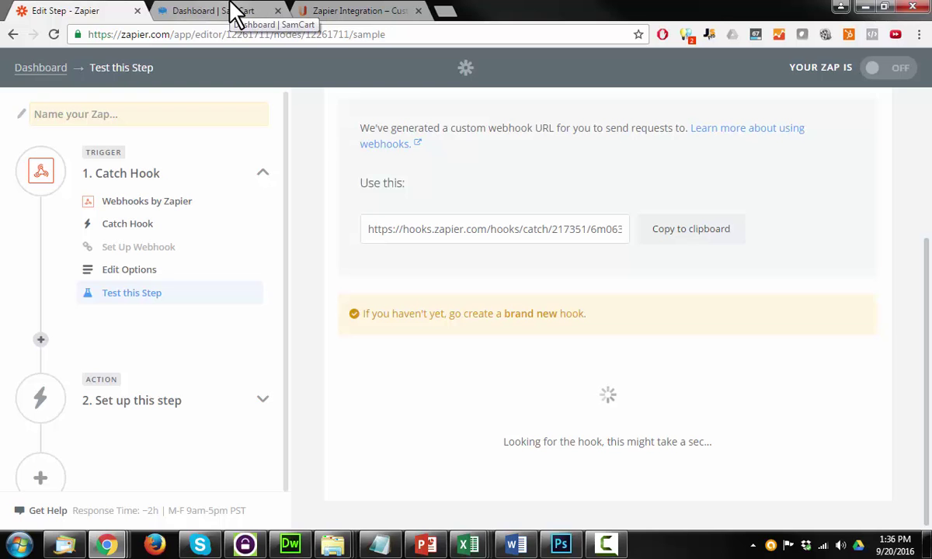
- Go back to the Test product's SamCart settings and scroll up to the Integrations section
{"action": "left_click", "coordinate": [210, 11]}
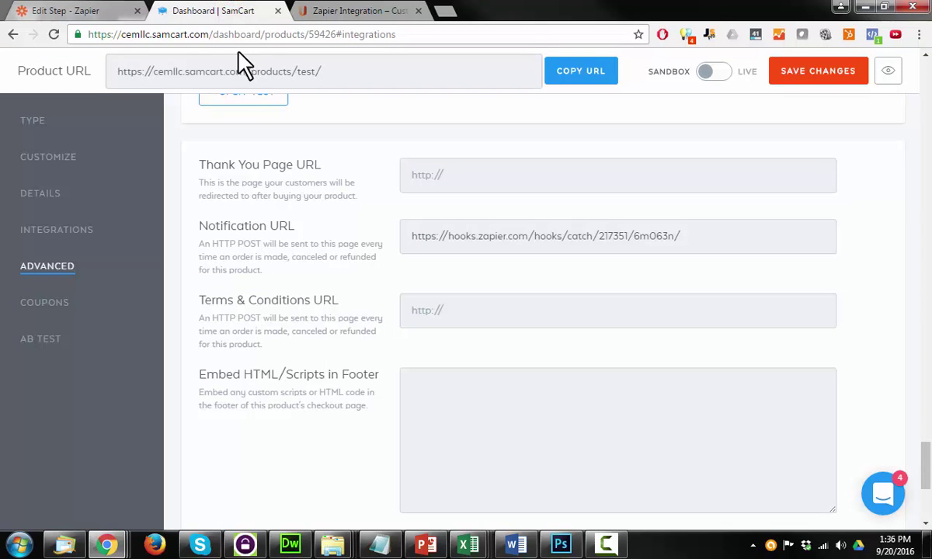
{"action": "scroll", "coordinate": [441, 253], "scroll_direction": "up", "scroll_amount": 10}
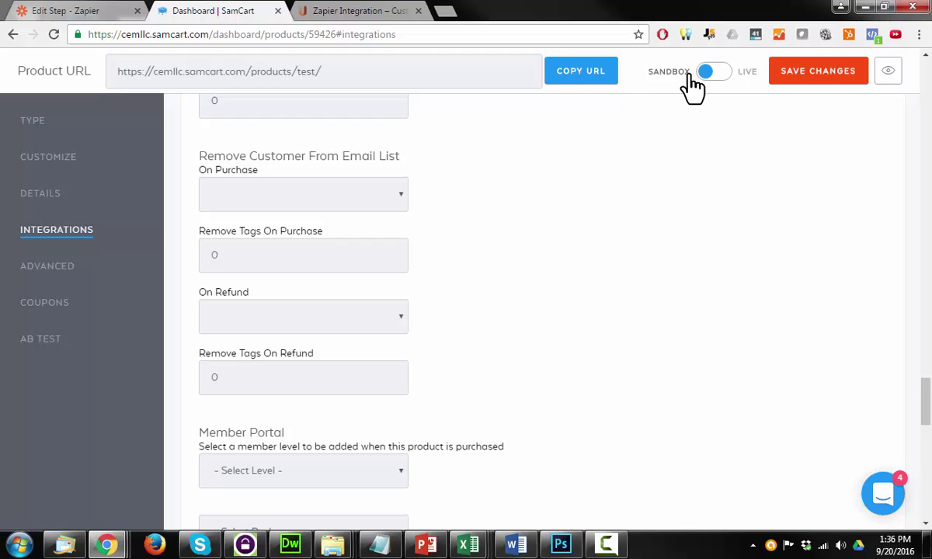
- Copy the Test product's checkout URL and load it in a new browser tab
{"action": "left_click", "coordinate": [599, 75]}
{"action": "left_click", "coordinate": [445, 12]}
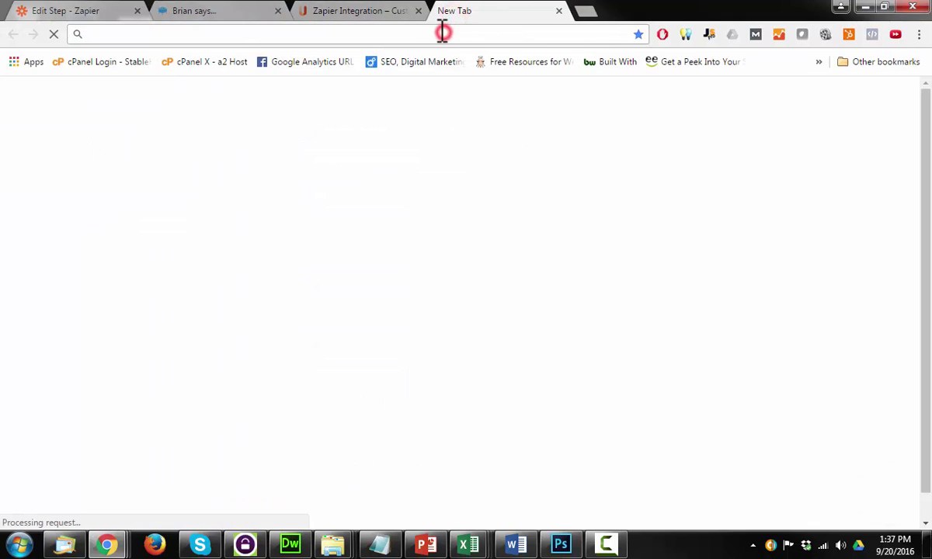
{"action": "key", "text": "ctrl+v"}
{"action": "key", "text": "Return"}
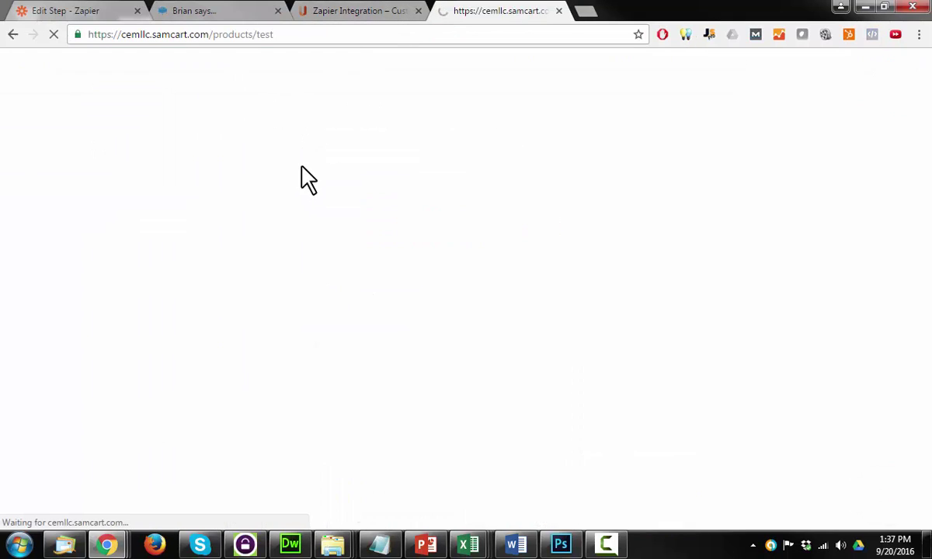
- Fill in the buyer's first and last name, e-mail, phone number and shipping address on the checkout form
{"action": "scroll", "coordinate": [463, 206], "scroll_direction": "down", "scroll_amount": 3}
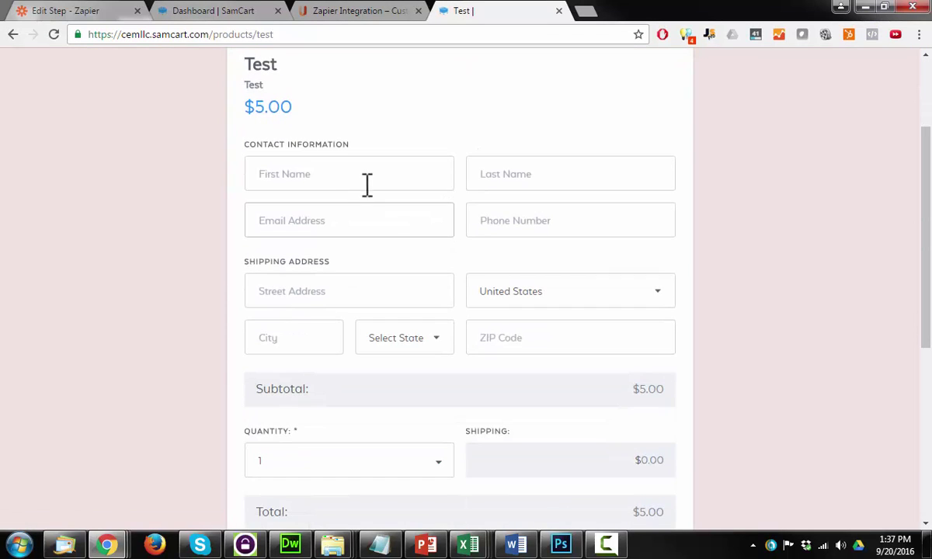
{"action": "left_click", "coordinate": [370, 174]}
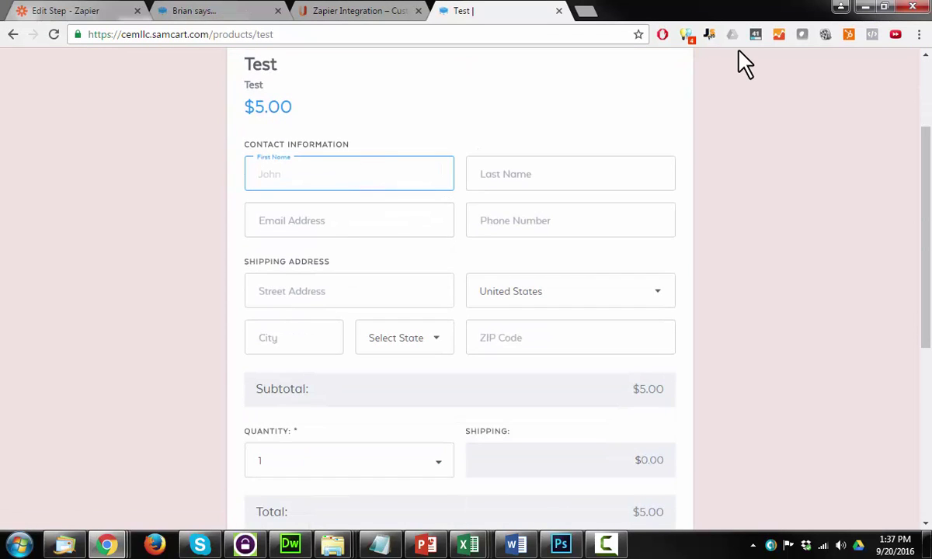
{"action": "key", "text": "Tab"}
{"action": "key", "text": "Tab"}
{"action": "key", "text": "Tab"}
{"action": "left_click", "coordinate": [308, 293]}
{"action": "key", "text": "Tab"}
{"action": "key", "text": "Tab"}
{"action": "type", "text": "Chester"}
{"action": "key", "text": "Tab"}
{"action": "type", "text": "Virginia"}
{"action": "key", "text": "Tab"}
{"action": "type", "text": "23831"}
{"action": "scroll", "coordinate": [326, 295], "scroll_direction": "down", "scroll_amount": 4}
{"action": "left_click", "coordinate": [365, 308]}
{"action": "type", "text": "1234123"}
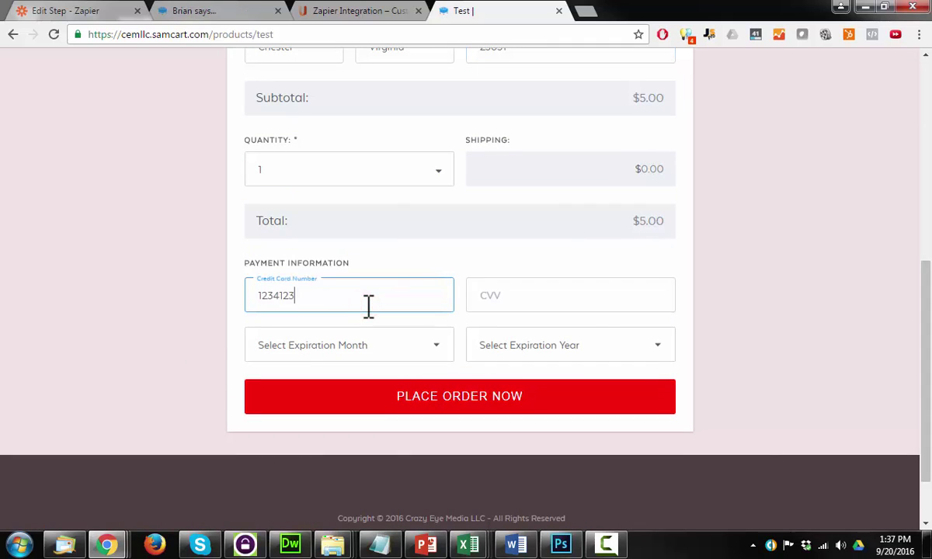
{"action": "type", "text": "412341234"}
{"action": "key", "text": "Tab"}
{"action": "type", "text": "123"}
{"action": "left_click", "coordinate": [353, 346]}
{"action": "left_click", "coordinate": [576, 347]}
{"action": "left_click", "coordinate": [447, 400]}
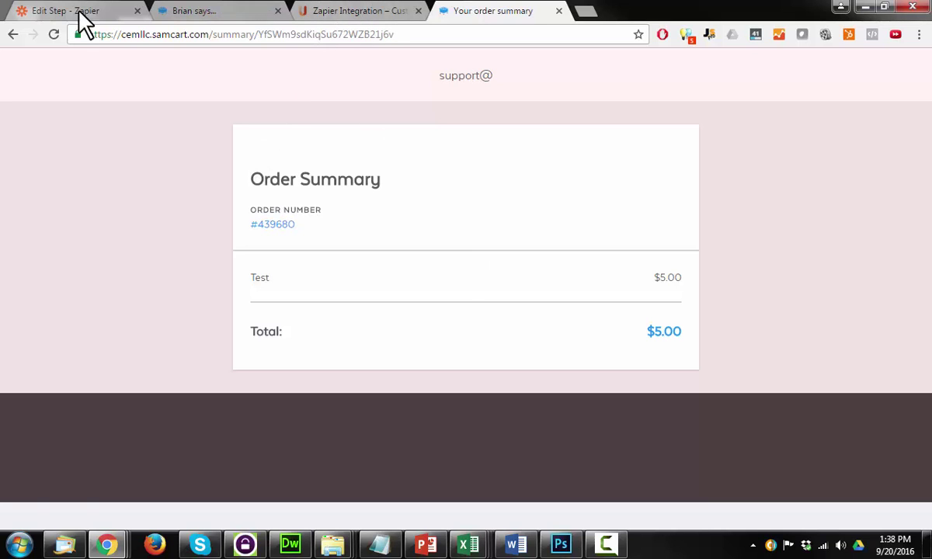
- View the captured SamCart hook in Zapier and scroll through its sample fields, like product Test and total 5
{"action": "left_click", "coordinate": [77, 13]}
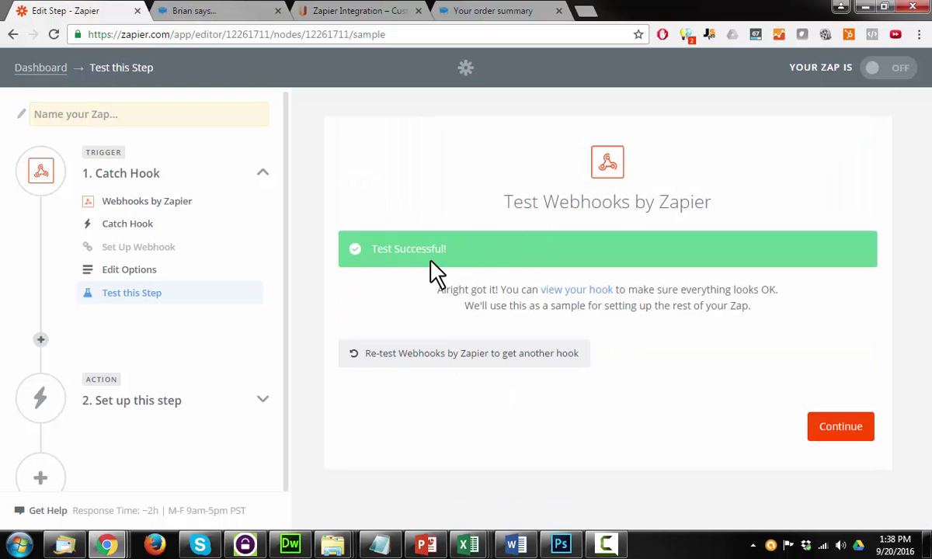
{"action": "left_click", "coordinate": [570, 291]}
{"action": "scroll", "coordinate": [326, 264], "scroll_direction": "down", "scroll_amount": 3}
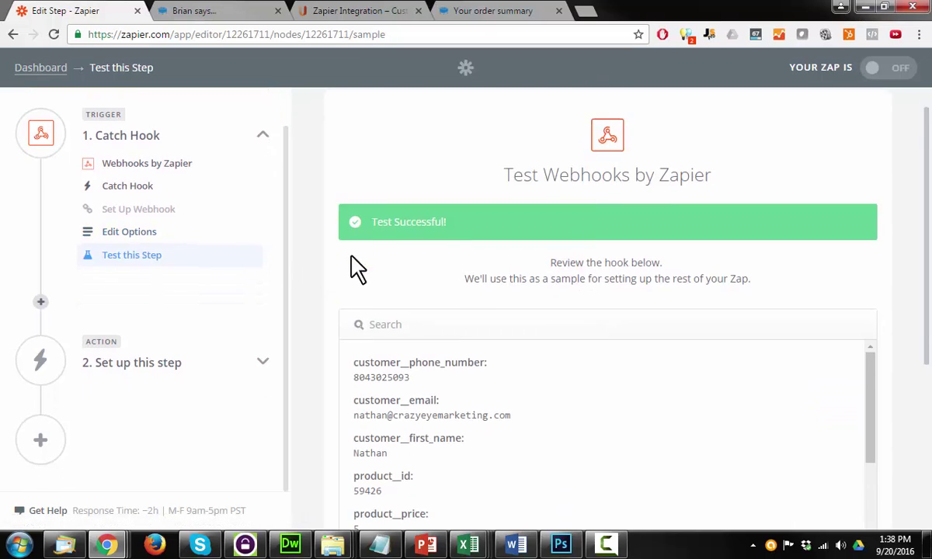
{"action": "scroll", "coordinate": [325, 270], "scroll_direction": "down", "scroll_amount": 2}
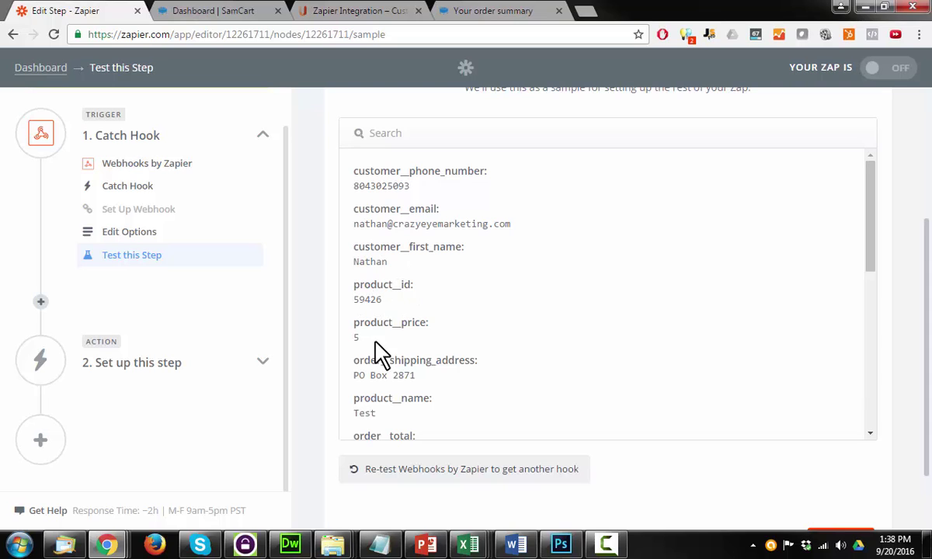
{"action": "scroll", "coordinate": [361, 334], "scroll_direction": "down", "scroll_amount": 1}
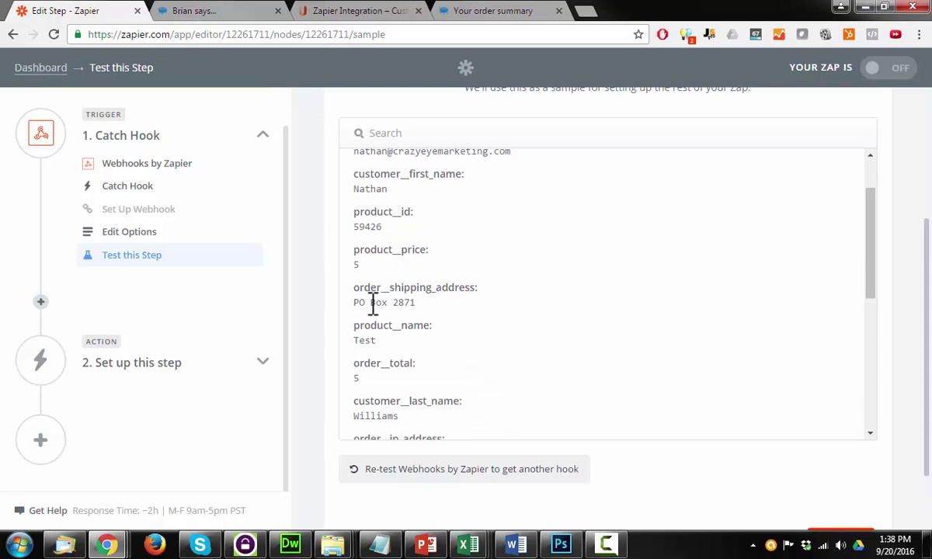
{"action": "scroll", "coordinate": [388, 318], "scroll_direction": "down", "scroll_amount": 1}
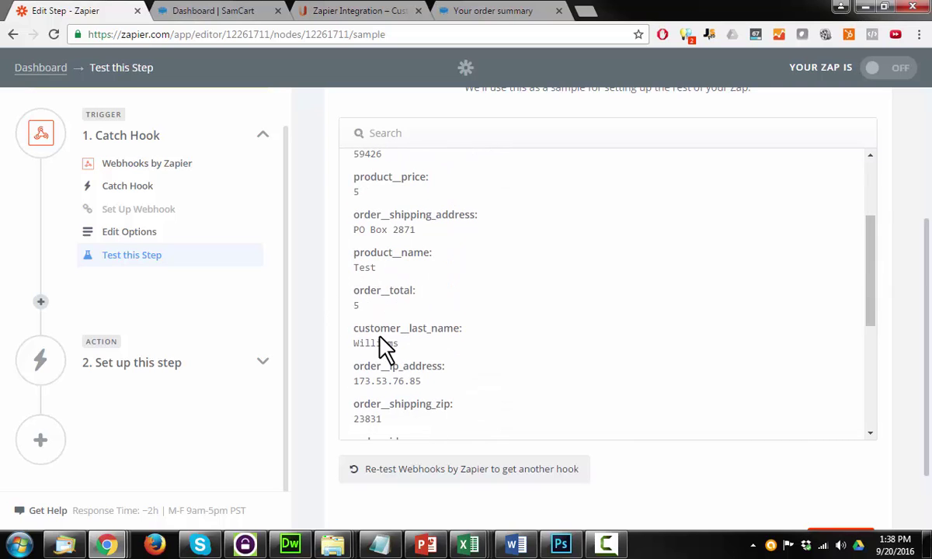
{"action": "scroll", "coordinate": [380, 334], "scroll_direction": "down", "scroll_amount": 1}
{"action": "scroll", "coordinate": [373, 275], "scroll_direction": "down", "scroll_amount": 1}
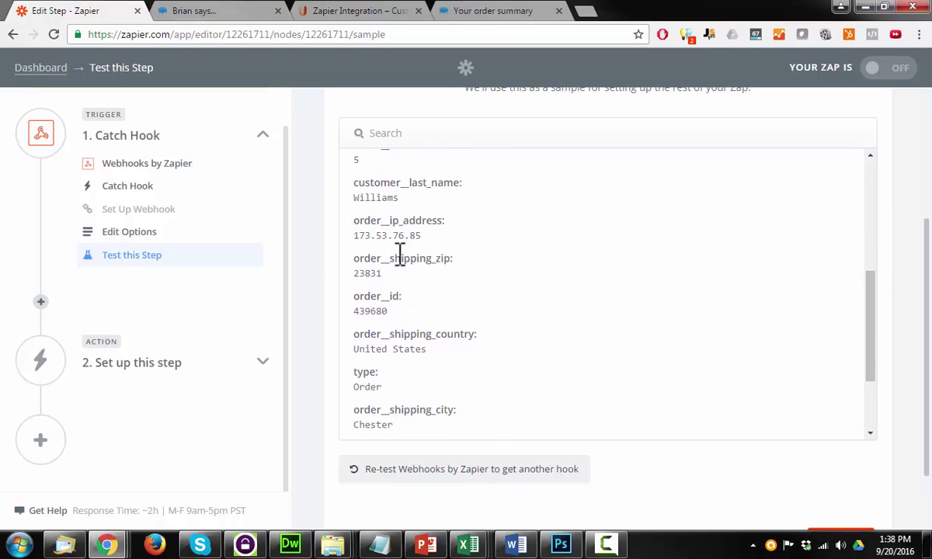
{"action": "scroll", "coordinate": [412, 272], "scroll_direction": "down", "scroll_amount": 1}
{"action": "scroll", "coordinate": [435, 233], "scroll_direction": "down", "scroll_amount": 1}
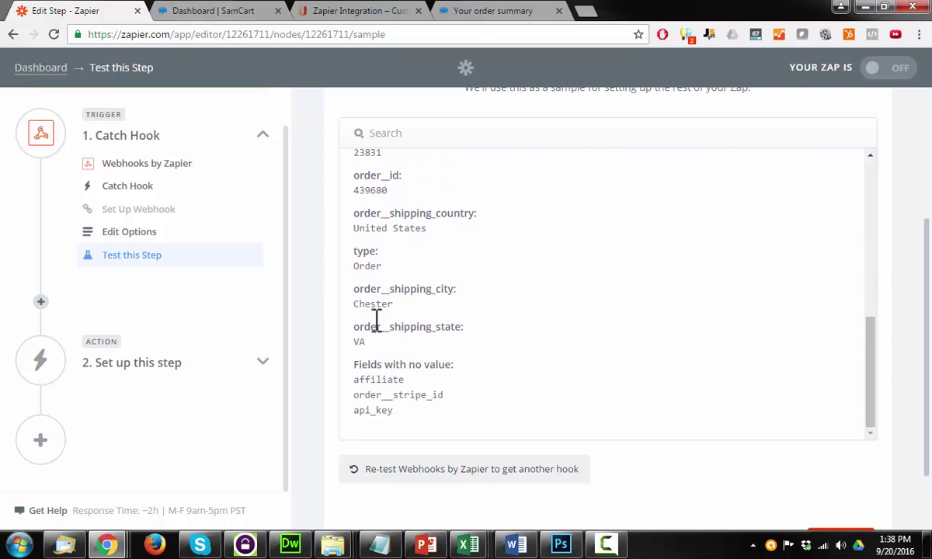
{"action": "scroll", "coordinate": [389, 342], "scroll_direction": "up", "scroll_amount": 1}
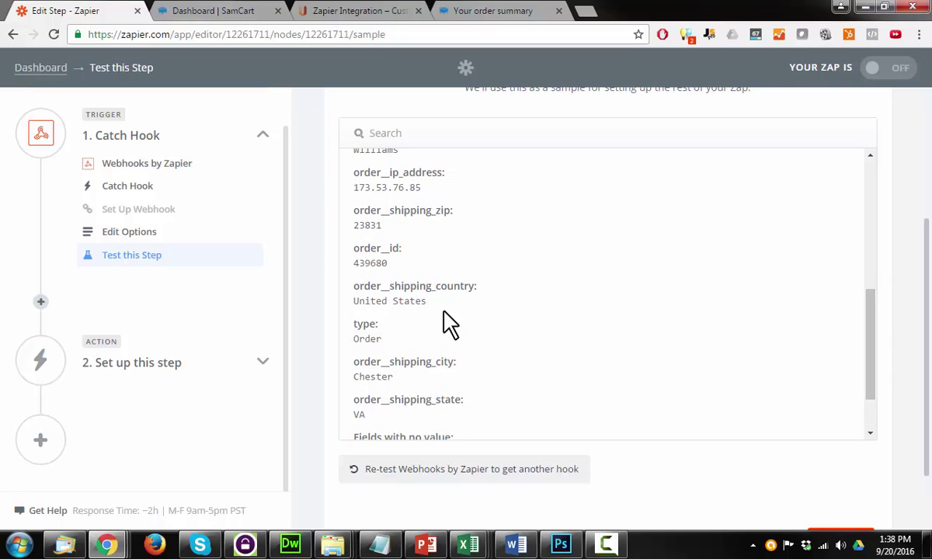
{"action": "scroll", "coordinate": [458, 330], "scroll_direction": "down", "scroll_amount": 3}
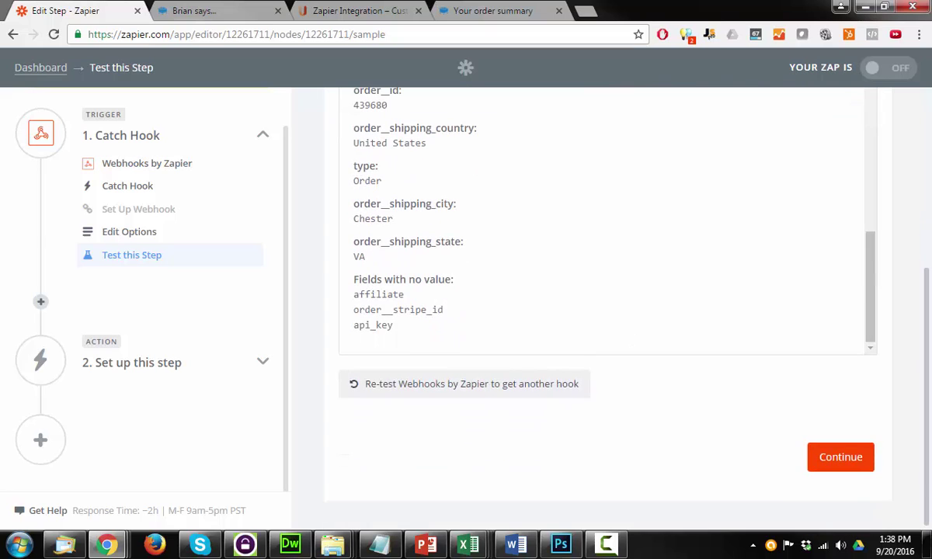
- Continue past the trigger to add an action step and scroll the Choose an Action App list
{"action": "left_click", "coordinate": [852, 471]}
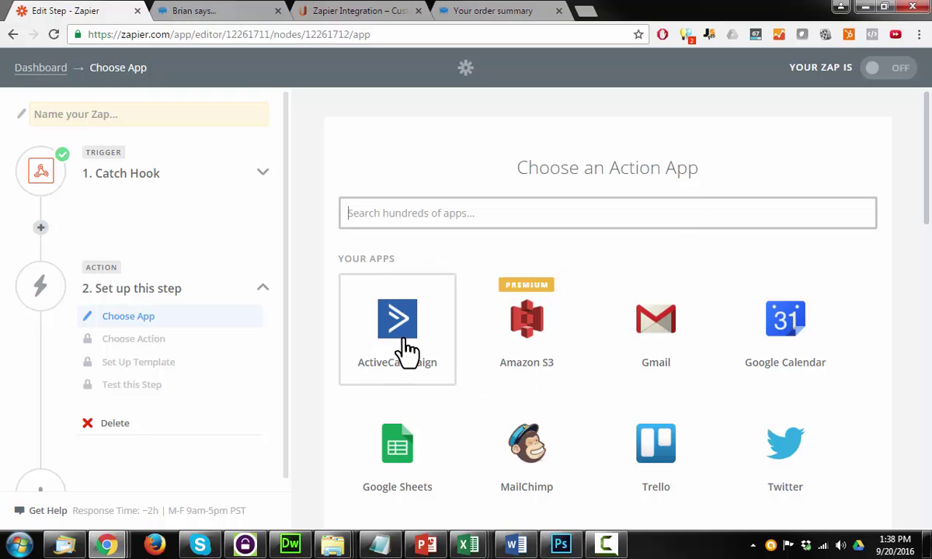
{"action": "scroll", "coordinate": [408, 353], "scroll_direction": "down", "scroll_amount": 1}
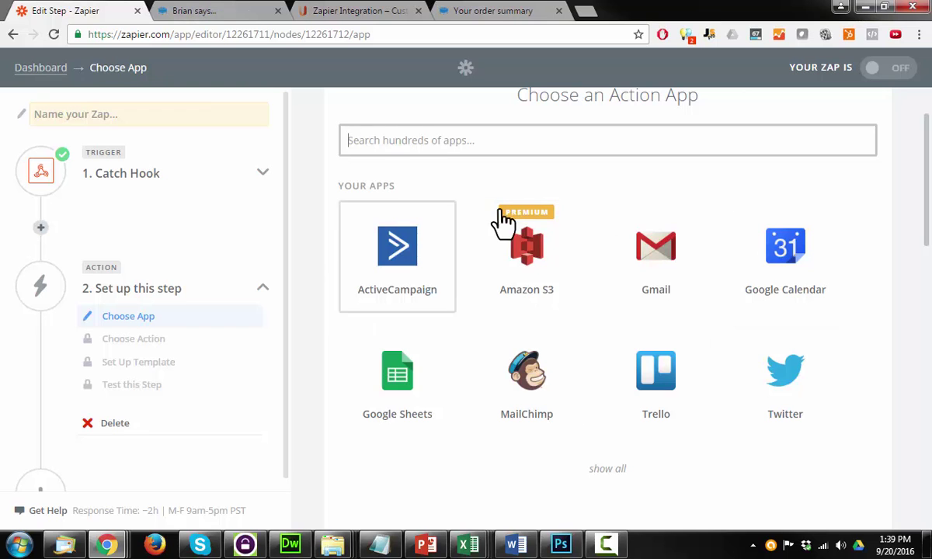
- Choose ActiveCampaign as the action app with the Add/Update Contact action
{"action": "left_click", "coordinate": [409, 264]}
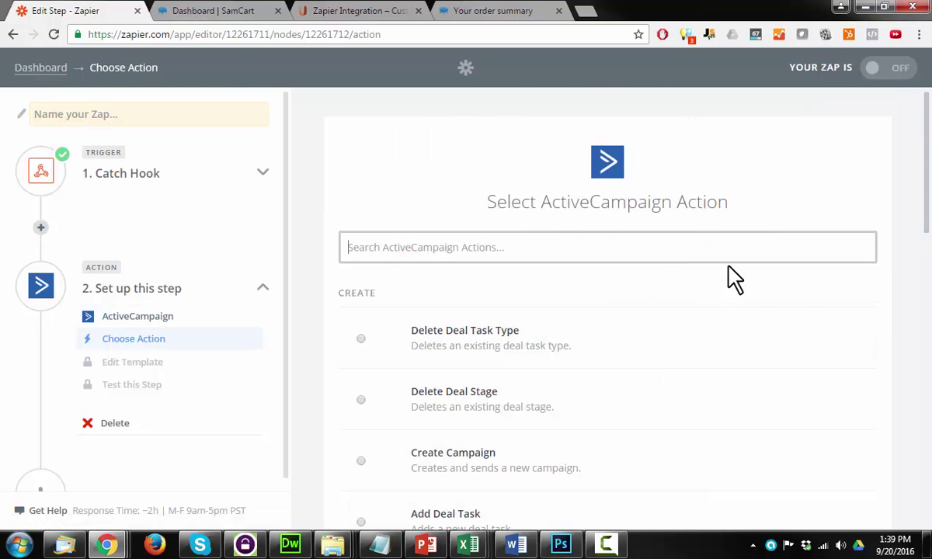
{"action": "scroll", "coordinate": [832, 309], "scroll_direction": "down", "scroll_amount": 4}
{"action": "scroll", "coordinate": [699, 303], "scroll_direction": "down", "scroll_amount": 2}
{"action": "left_click", "coordinate": [497, 273]}
{"action": "scroll", "coordinate": [820, 349], "scroll_direction": "down", "scroll_amount": 6}
{"action": "left_click", "coordinate": [847, 461]}
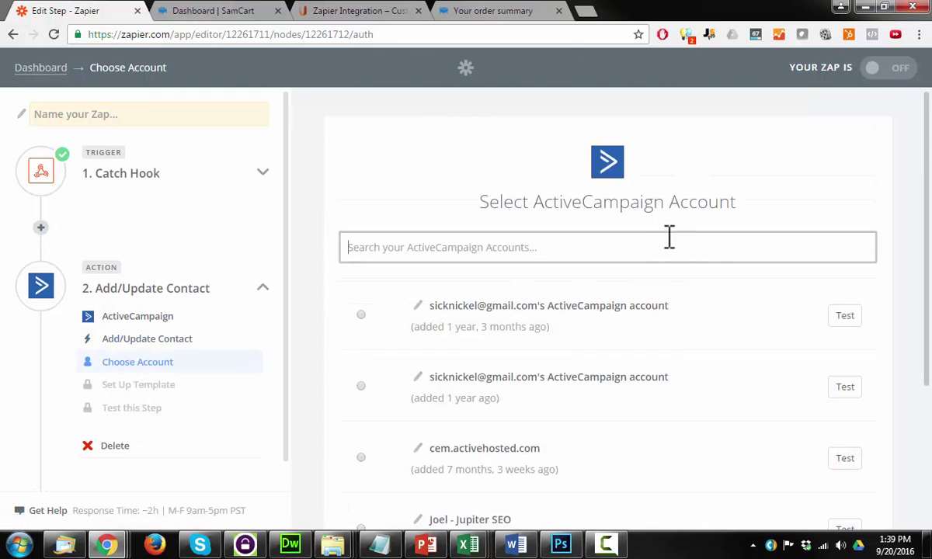
- Connect the hosted ActiveCampaign account to the action and continue to the contact template
{"action": "scroll", "coordinate": [466, 342], "scroll_direction": "down", "scroll_amount": 2}
{"action": "left_click", "coordinate": [464, 304]}
{"action": "scroll", "coordinate": [699, 388], "scroll_direction": "down", "scroll_amount": 1}
{"action": "left_click", "coordinate": [847, 457]}
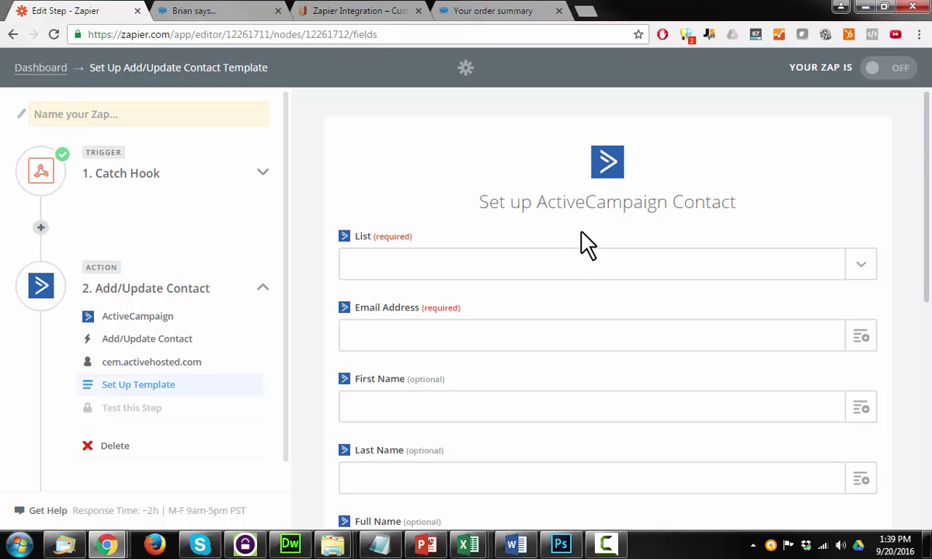
- Choose the Crazy Eye Marketing list for the ActiveCampaign contact
{"action": "scroll", "coordinate": [586, 245], "scroll_direction": "down", "scroll_amount": 2}
{"action": "scroll", "coordinate": [582, 202], "scroll_direction": "up", "scroll_amount": 1}
{"action": "left_click", "coordinate": [857, 196]}
{"action": "left_click", "coordinate": [383, 311]}
- Map Customer Email, Customer First Name and Customer Last Name into Email Address, First Name and Last Name
{"action": "left_click", "coordinate": [862, 266]}
{"action": "scroll", "coordinate": [446, 334], "scroll_direction": "down", "scroll_amount": 1}
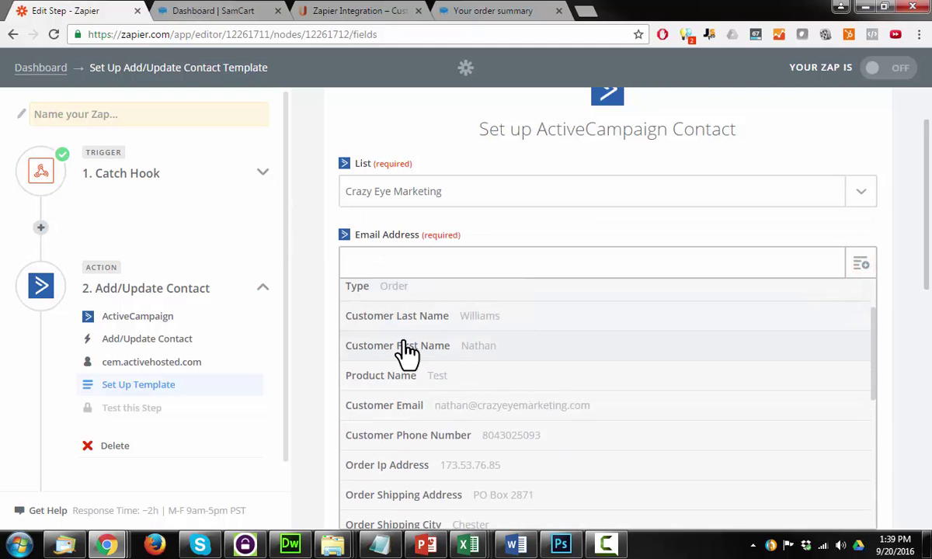
{"action": "left_click", "coordinate": [435, 405]}
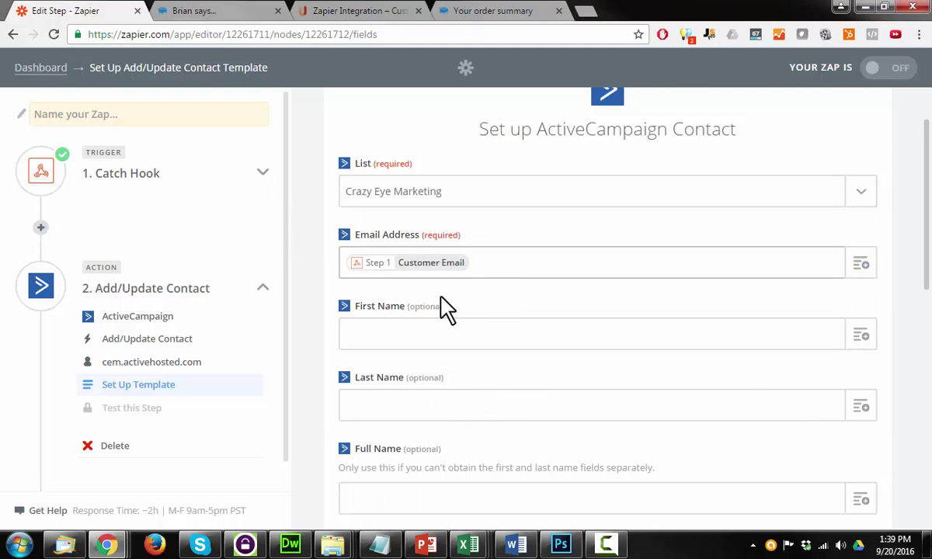
{"action": "scroll", "coordinate": [435, 311], "scroll_direction": "down", "scroll_amount": 2}
{"action": "left_click", "coordinate": [861, 189]}
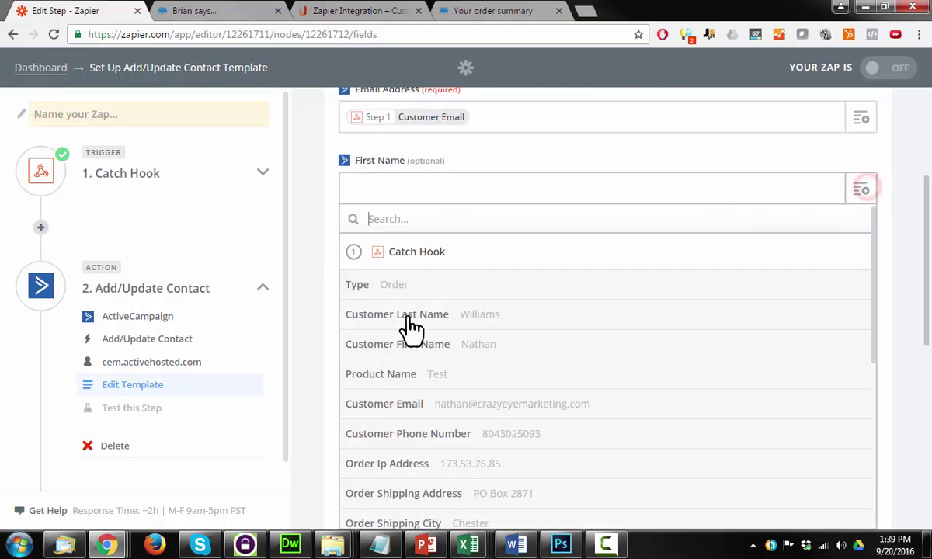
{"action": "left_click", "coordinate": [451, 345]}
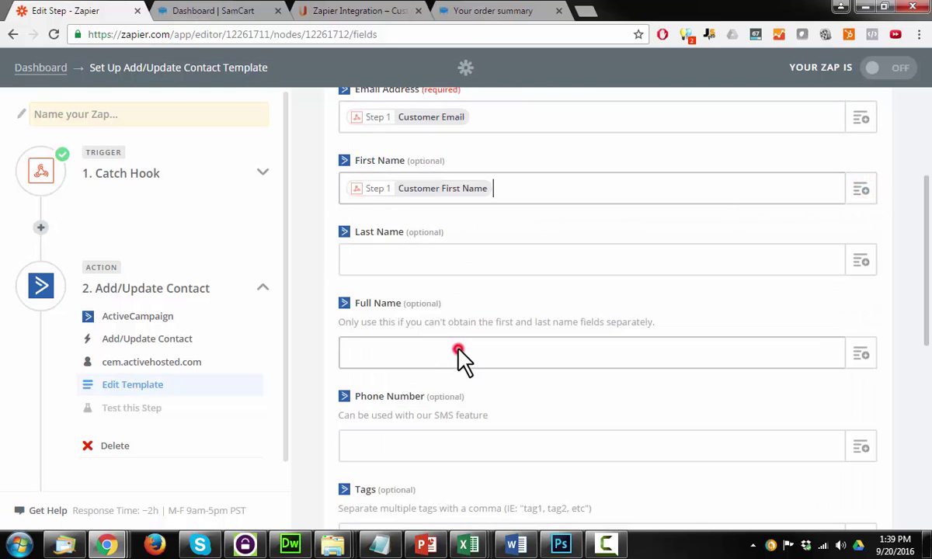
{"action": "left_click", "coordinate": [862, 261]}
{"action": "left_click", "coordinate": [490, 386]}
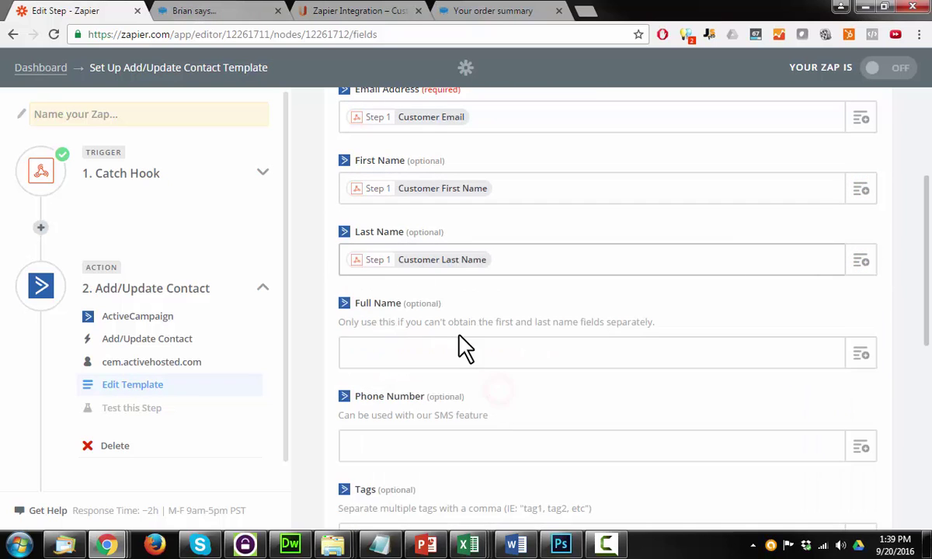
- Map Customer Phone Number into the Phone Number field
{"action": "scroll", "coordinate": [462, 346], "scroll_direction": "down", "scroll_amount": 2}
{"action": "left_click", "coordinate": [859, 303]}
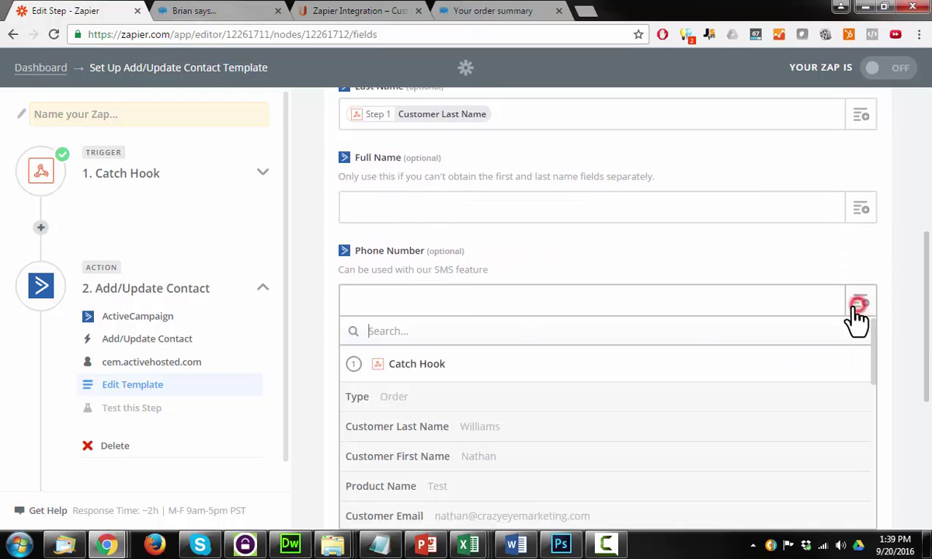
{"action": "scroll", "coordinate": [491, 396], "scroll_direction": "down", "scroll_amount": 4}
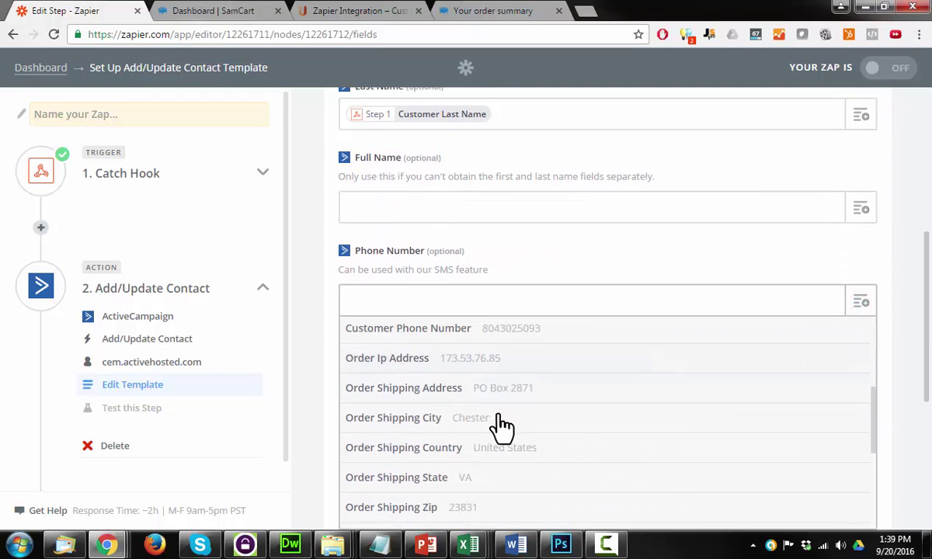
{"action": "left_click", "coordinate": [534, 328]}
{"action": "scroll", "coordinate": [310, 318], "scroll_direction": "down", "scroll_amount": 2}
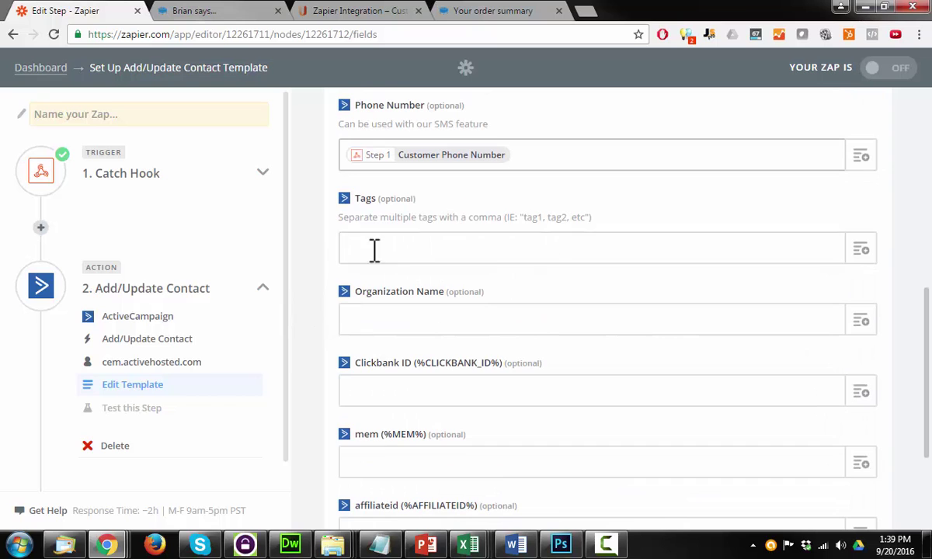
{"action": "scroll", "coordinate": [505, 268], "scroll_direction": "down", "scroll_amount": 2}
{"action": "scroll", "coordinate": [256, 276], "scroll_direction": "down", "scroll_amount": 2}
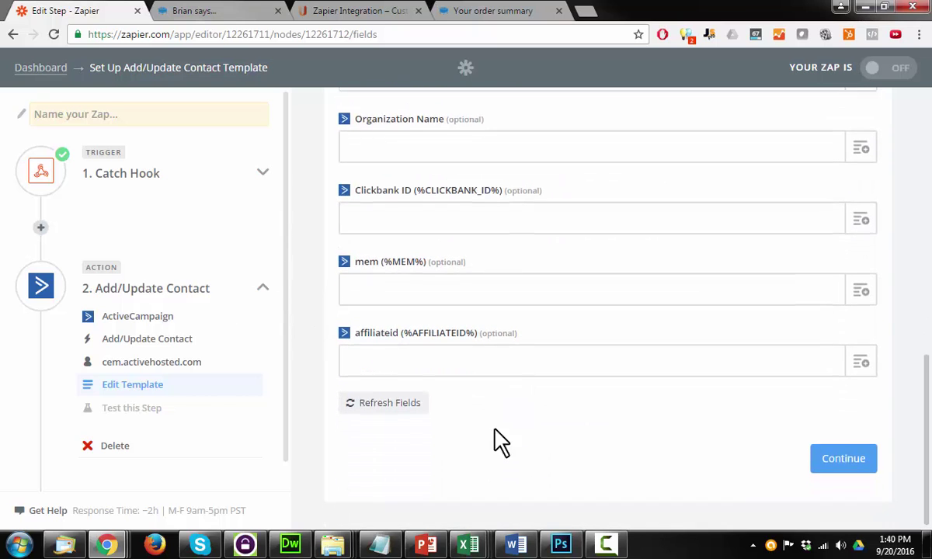
{"action": "scroll", "coordinate": [513, 404], "scroll_direction": "up", "scroll_amount": 1}
{"action": "scroll", "coordinate": [551, 281], "scroll_direction": "down", "scroll_amount": 1}
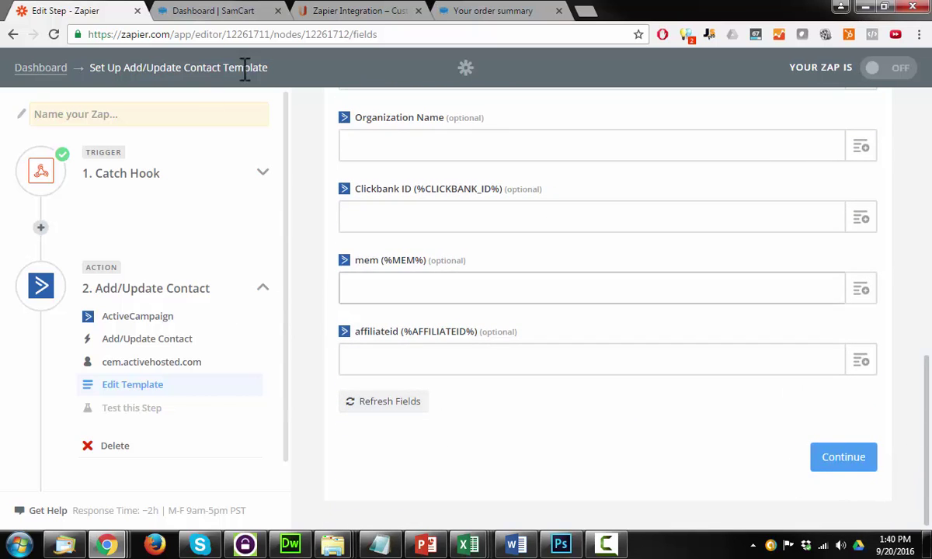
- Fill the Tags field with the hook's Product ID
{"action": "scroll", "coordinate": [471, 373], "scroll_direction": "up", "scroll_amount": 3}
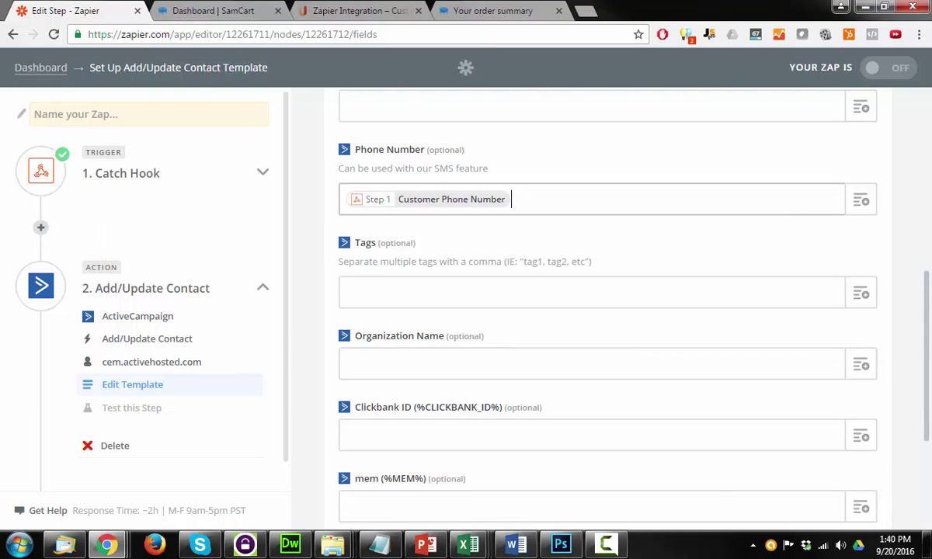
{"action": "left_click", "coordinate": [859, 295]}
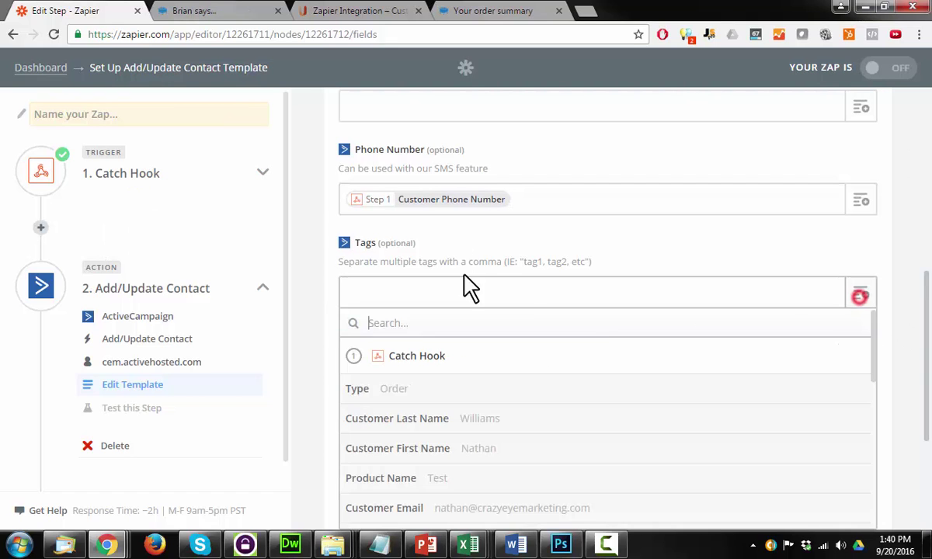
{"action": "scroll", "coordinate": [521, 404], "scroll_direction": "down", "scroll_amount": 5}
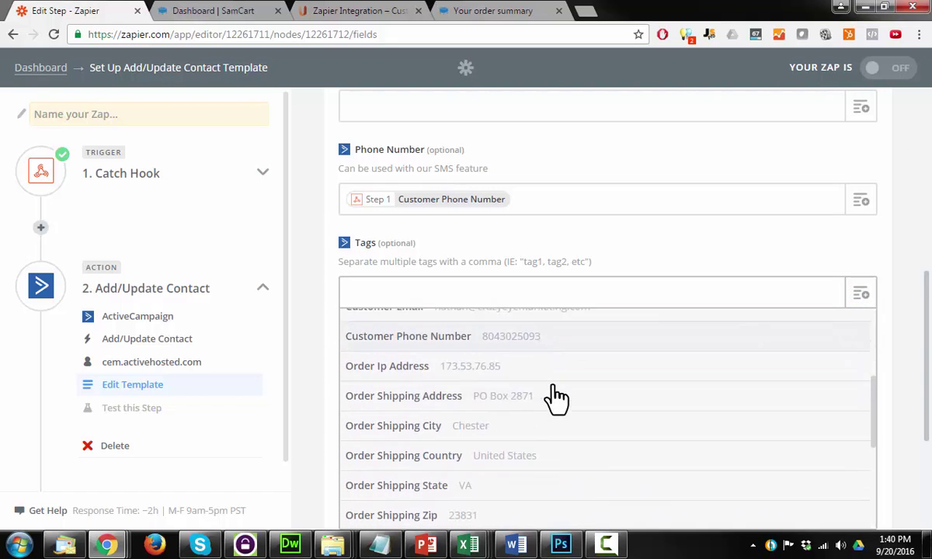
{"action": "scroll", "coordinate": [478, 426], "scroll_direction": "down", "scroll_amount": 3}
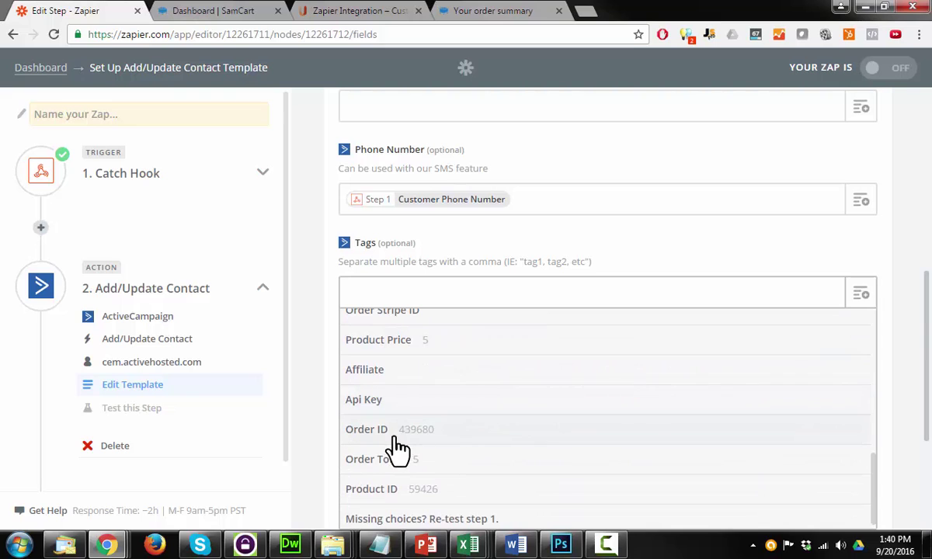
{"action": "left_click", "coordinate": [410, 485]}
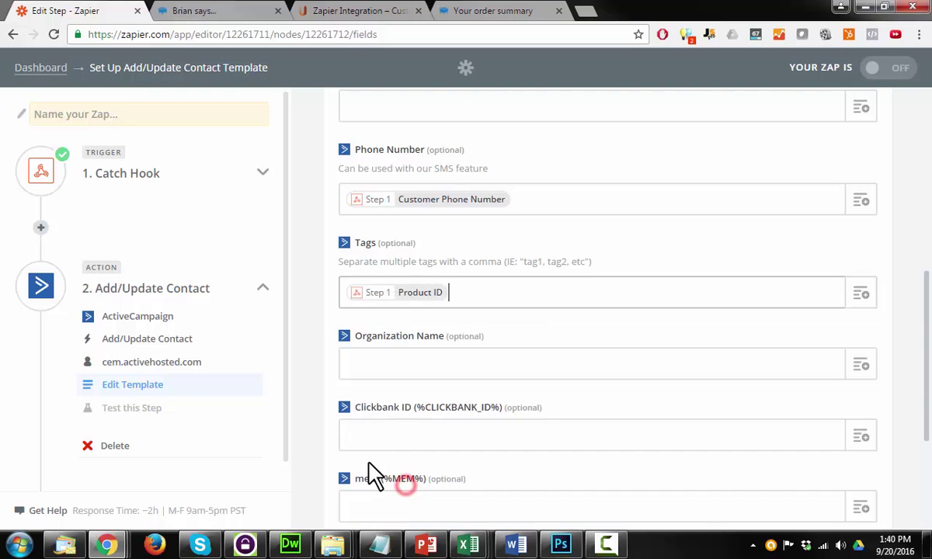
- Look through the hook fields for Tags again and close the list without adding anything
{"action": "left_click", "coordinate": [862, 295]}
{"action": "scroll", "coordinate": [466, 446], "scroll_direction": "down", "scroll_amount": 3}
{"action": "scroll", "coordinate": [550, 445], "scroll_direction": "down", "scroll_amount": 4}
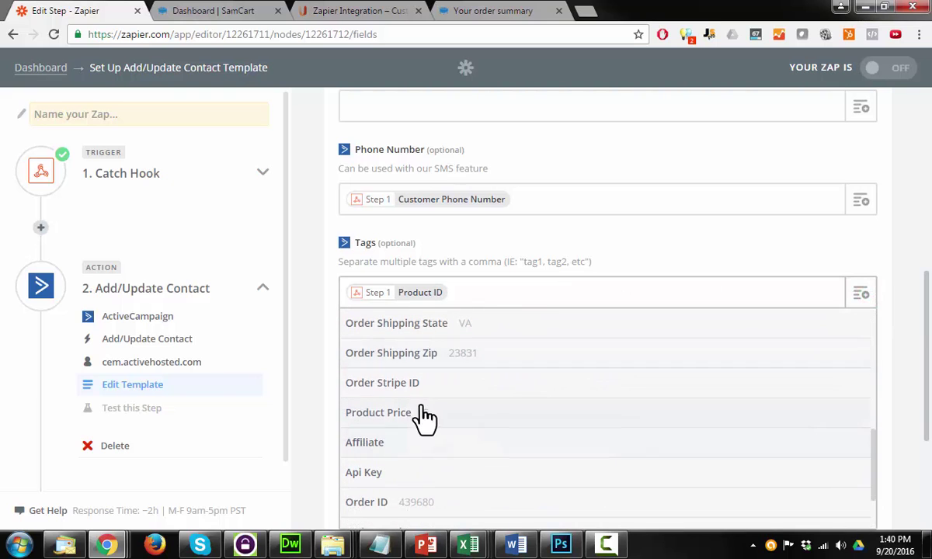
{"action": "scroll", "coordinate": [435, 445], "scroll_direction": "up", "scroll_amount": 3}
{"action": "scroll", "coordinate": [556, 443], "scroll_direction": "down", "scroll_amount": 1}
{"action": "scroll", "coordinate": [506, 462], "scroll_direction": "up", "scroll_amount": 3}
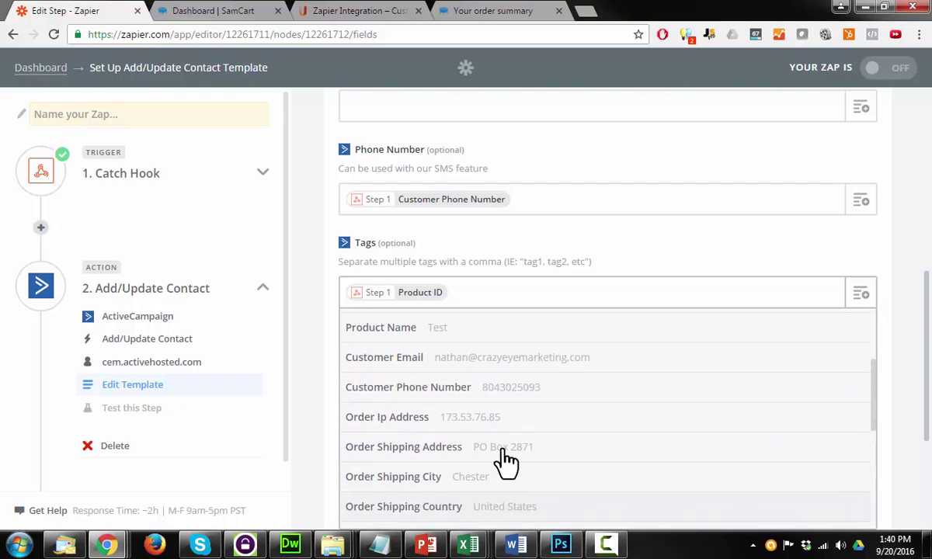
{"action": "left_click", "coordinate": [316, 306]}
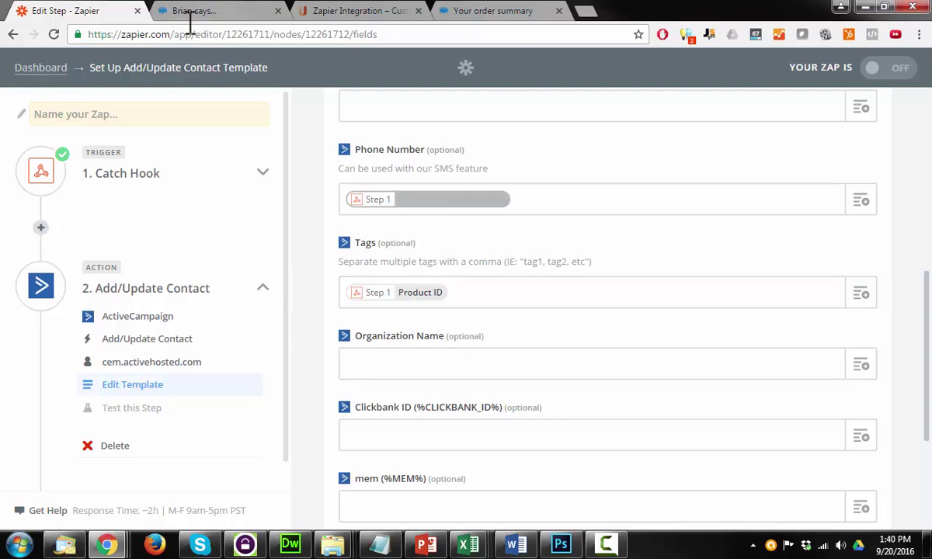
- Go back to the SamCart dashboard and open its Products page
{"action": "left_click", "coordinate": [230, 14]}
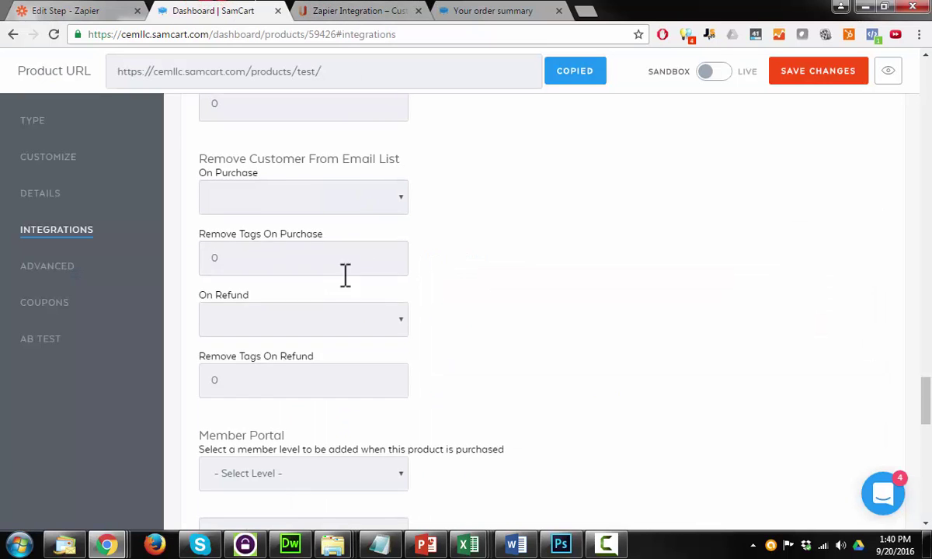
{"action": "scroll", "coordinate": [346, 272], "scroll_direction": "up", "scroll_amount": 10}
{"action": "scroll", "coordinate": [325, 286], "scroll_direction": "up", "scroll_amount": 10}
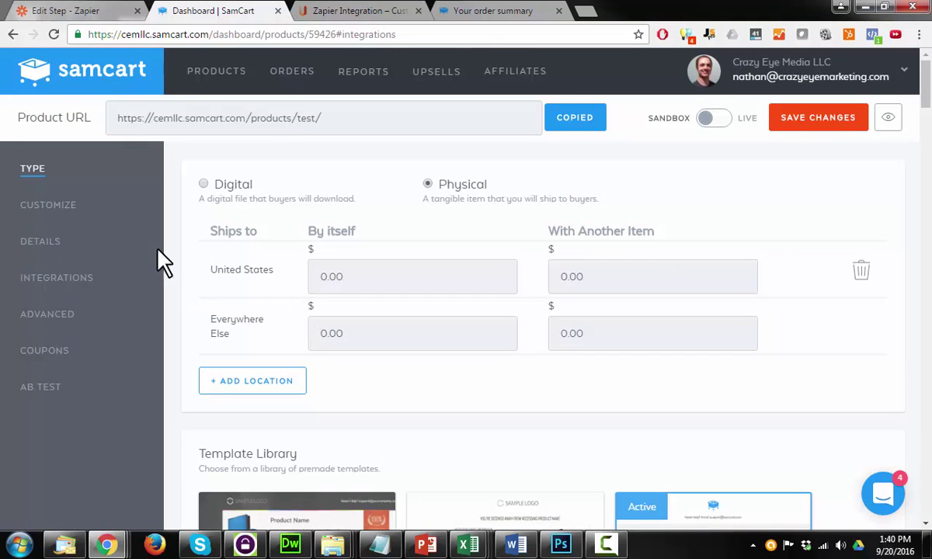
{"action": "left_click", "coordinate": [247, 74]}
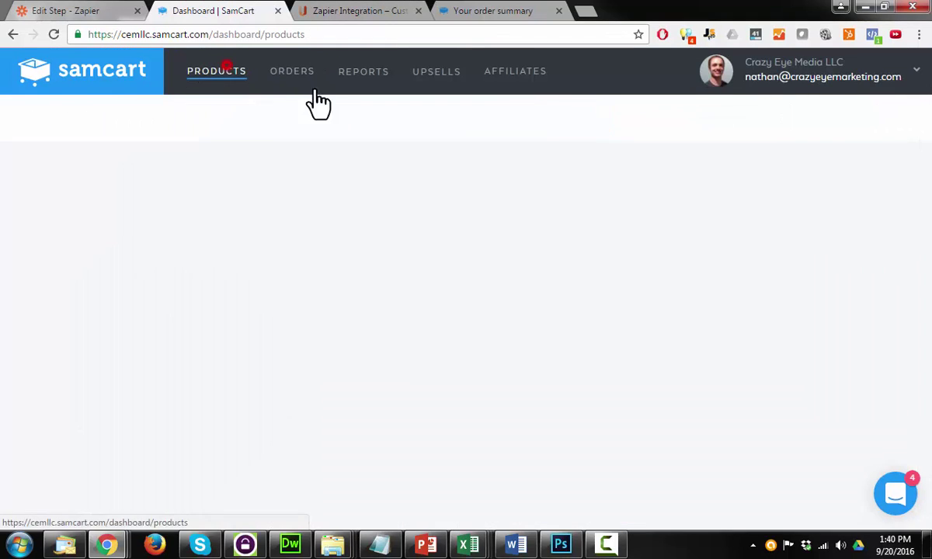